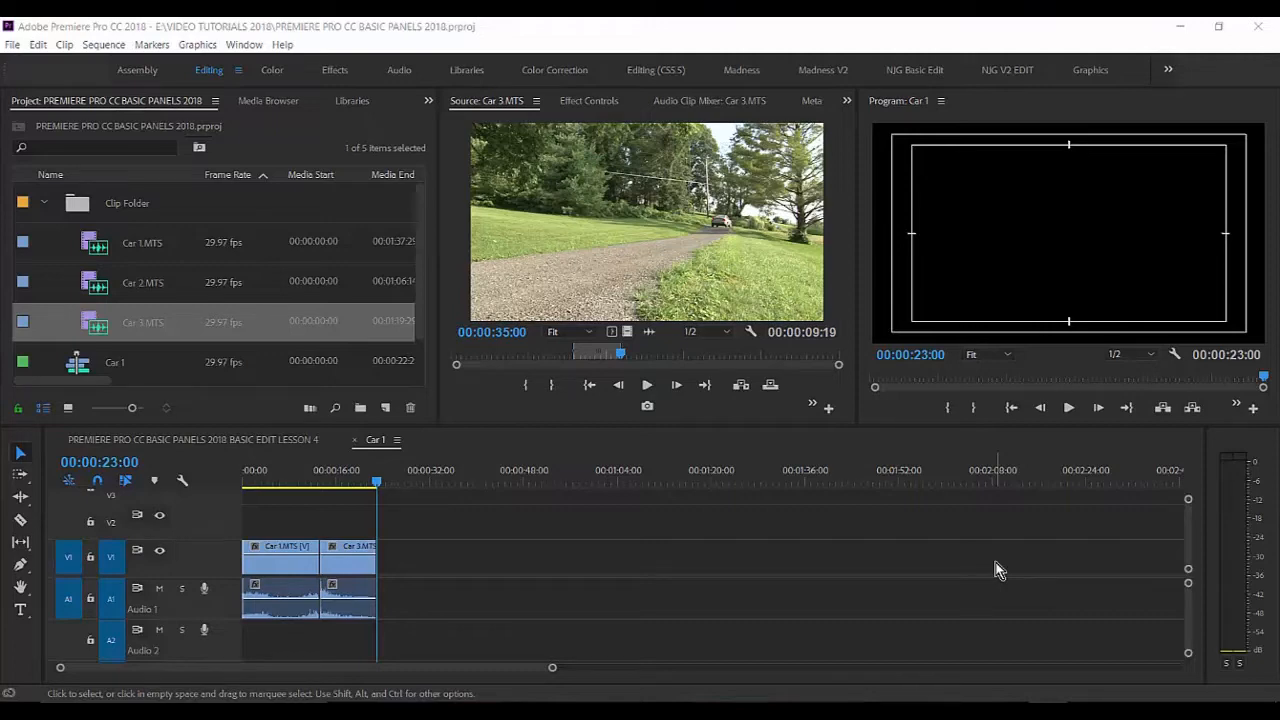
Scrub the sequence from the Car 1 clip past the cut into Car 3, and load Car 2.MTS in the Source Monitor.
left_click_drag(376, 483, 285, 490)
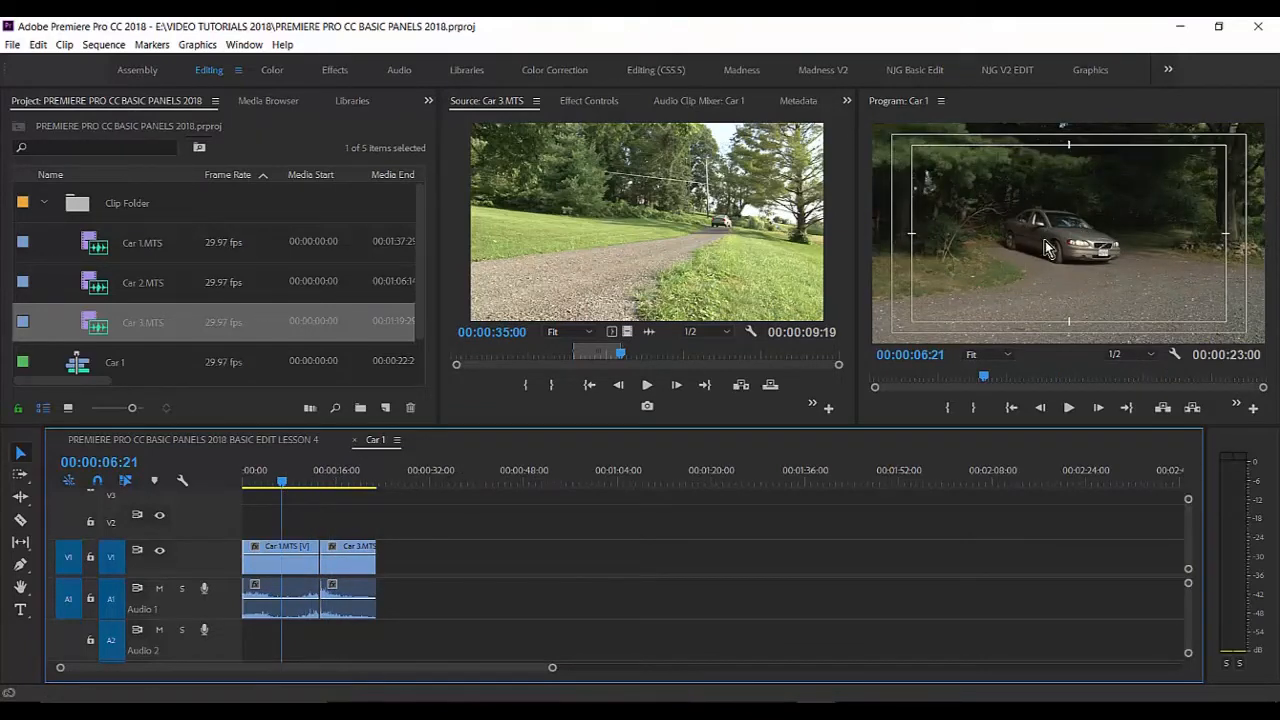
left_click_drag(284, 488, 320, 492)
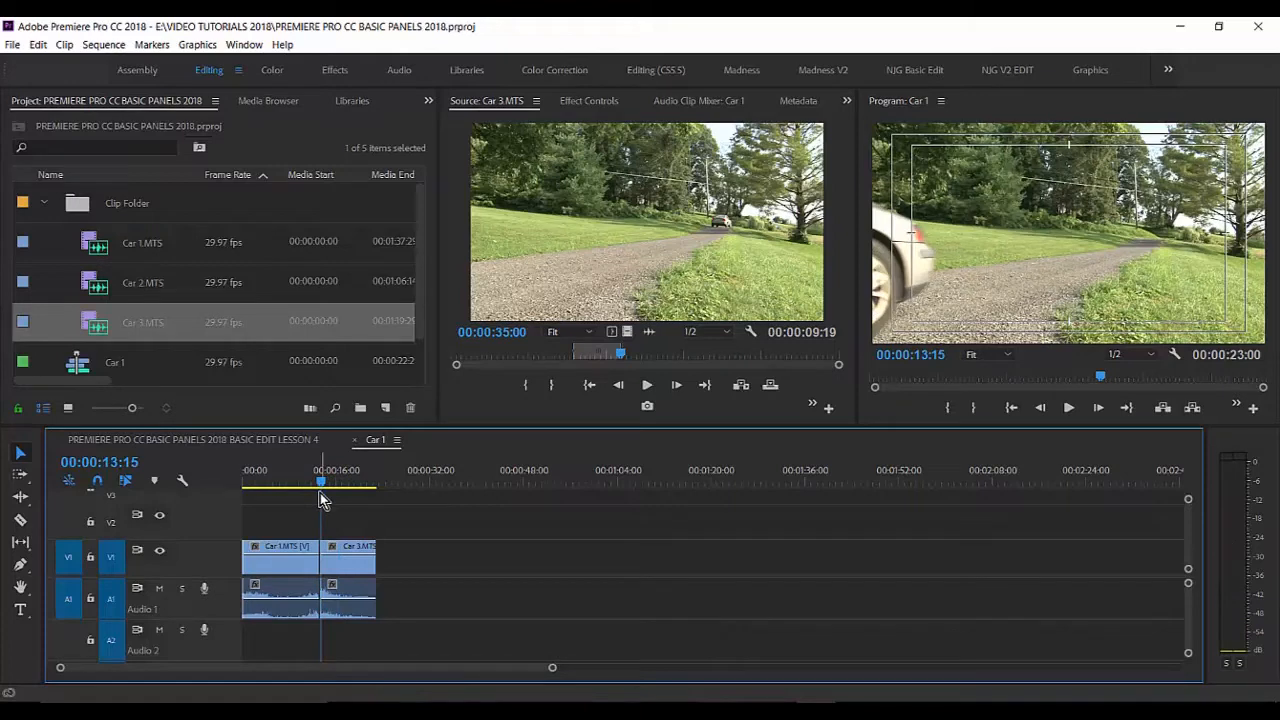
double_click(87, 275)
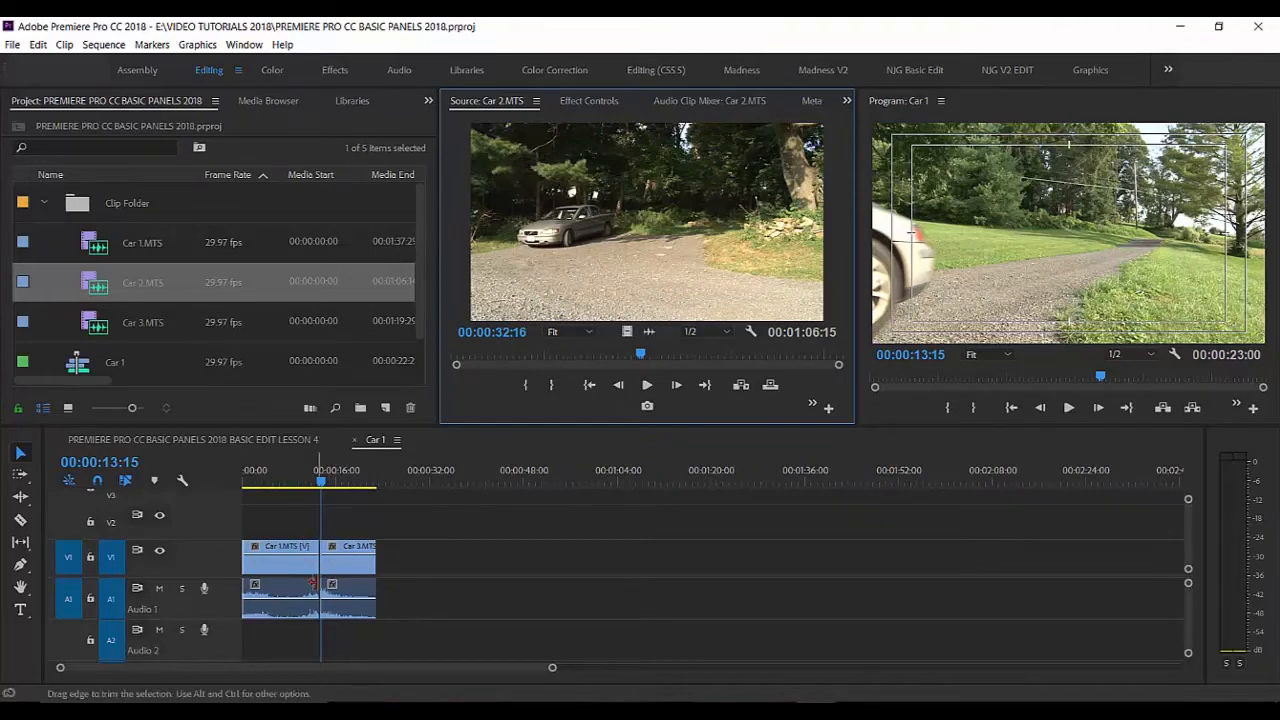
Review the later part of the Car 1 clip in the sequence, where the car pulls away and leaves the frame.
left_click(297, 483)
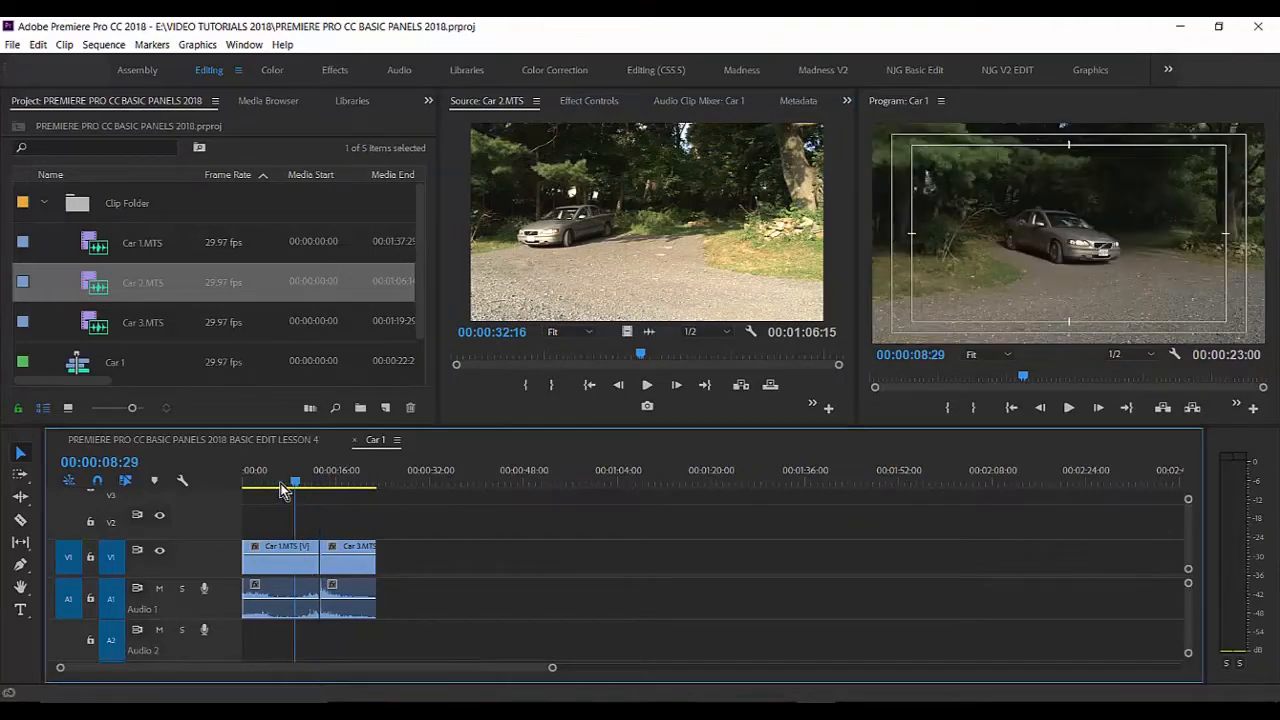
left_click(281, 484)
left_click_drag(281, 484, 316, 489)
left_click(304, 481)
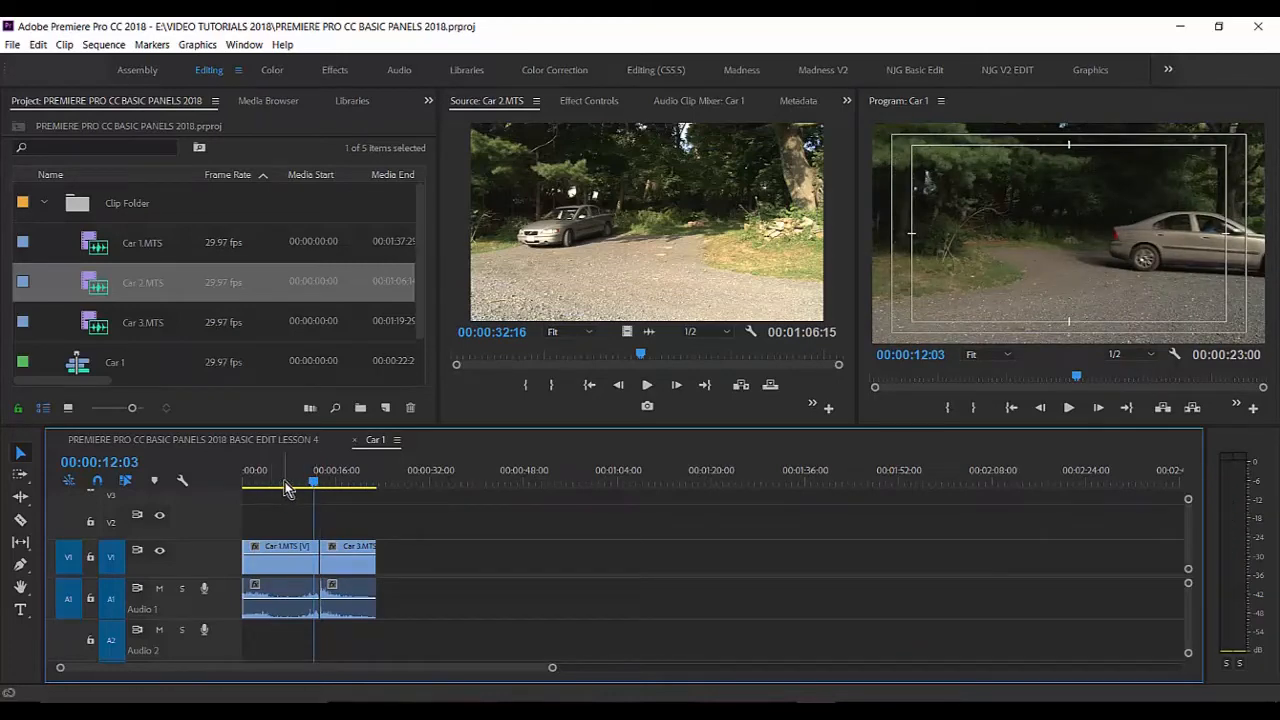
left_click(727, 234)
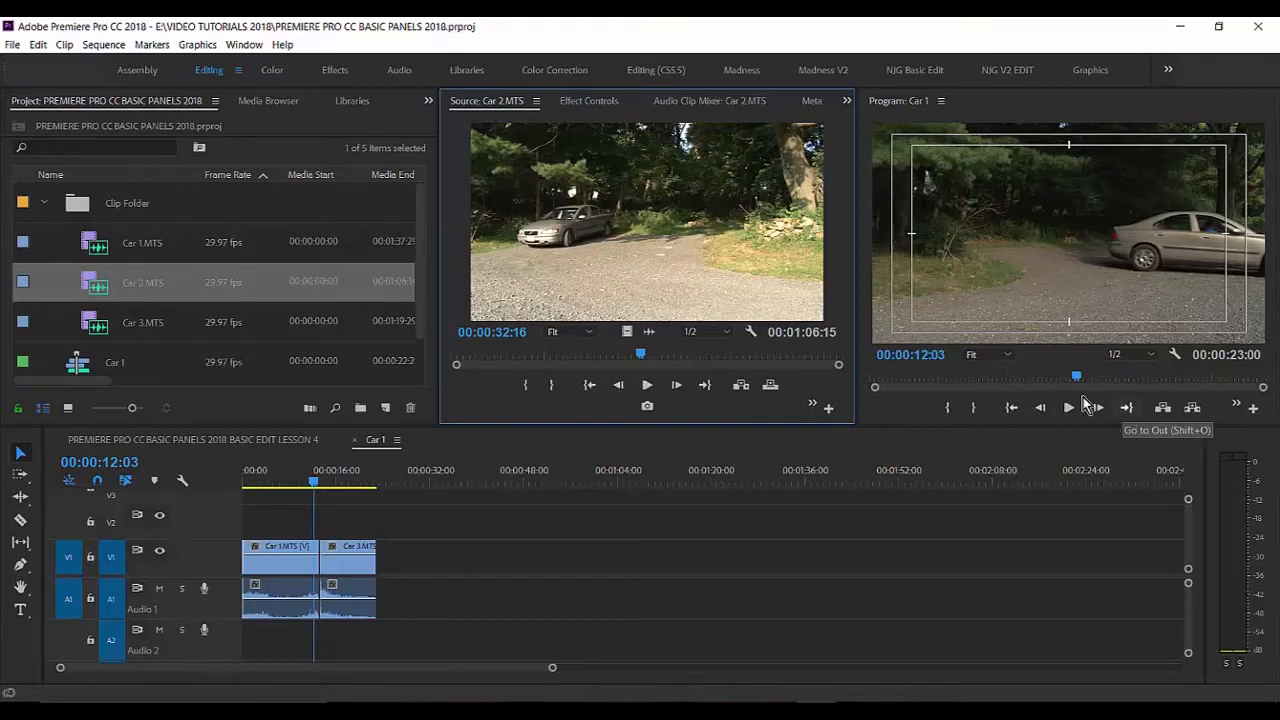
left_click(299, 481)
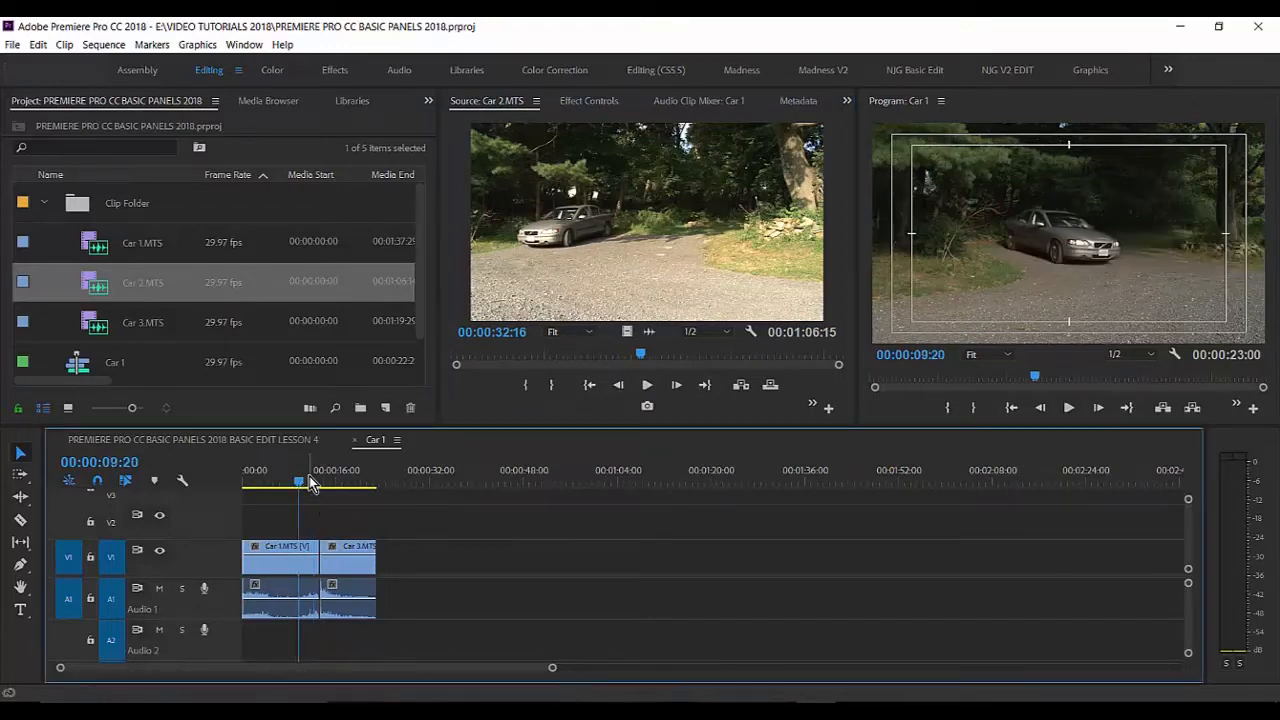
left_click(308, 481)
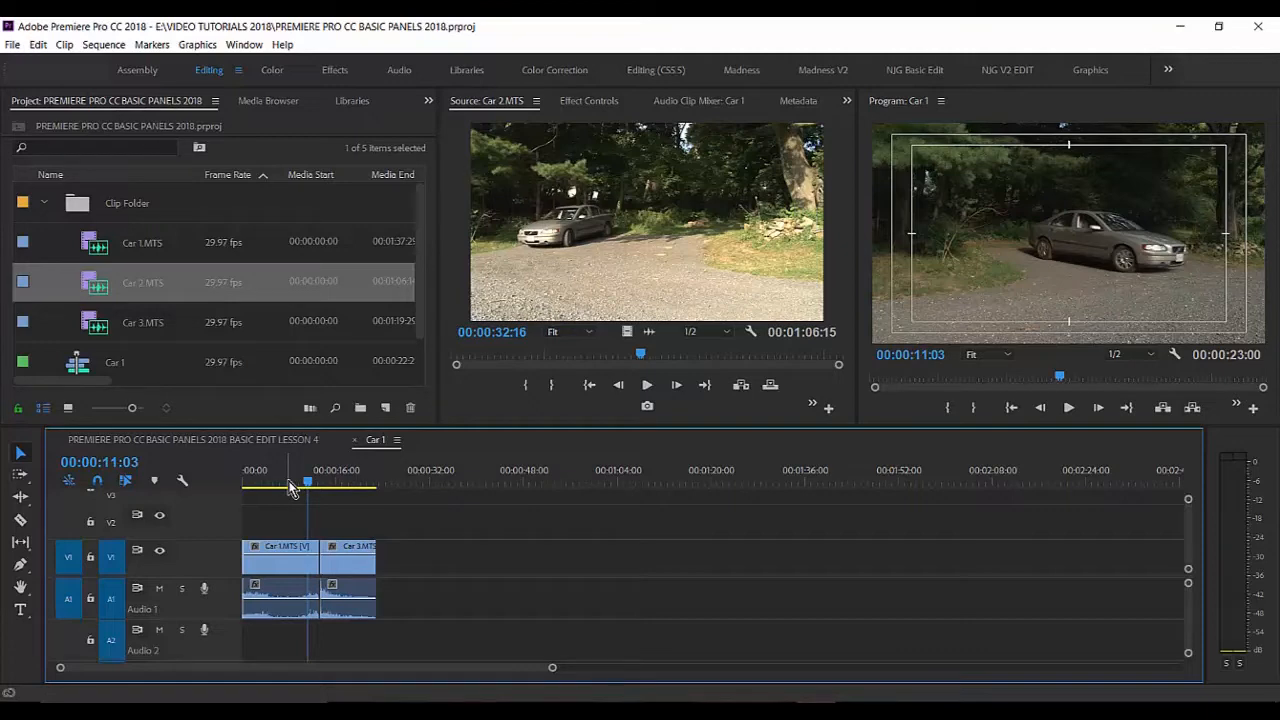
Go from the sequence start to the cut between Car 1 and Car 3, inspect it closely and select the Car 3 clip.
key("Home")
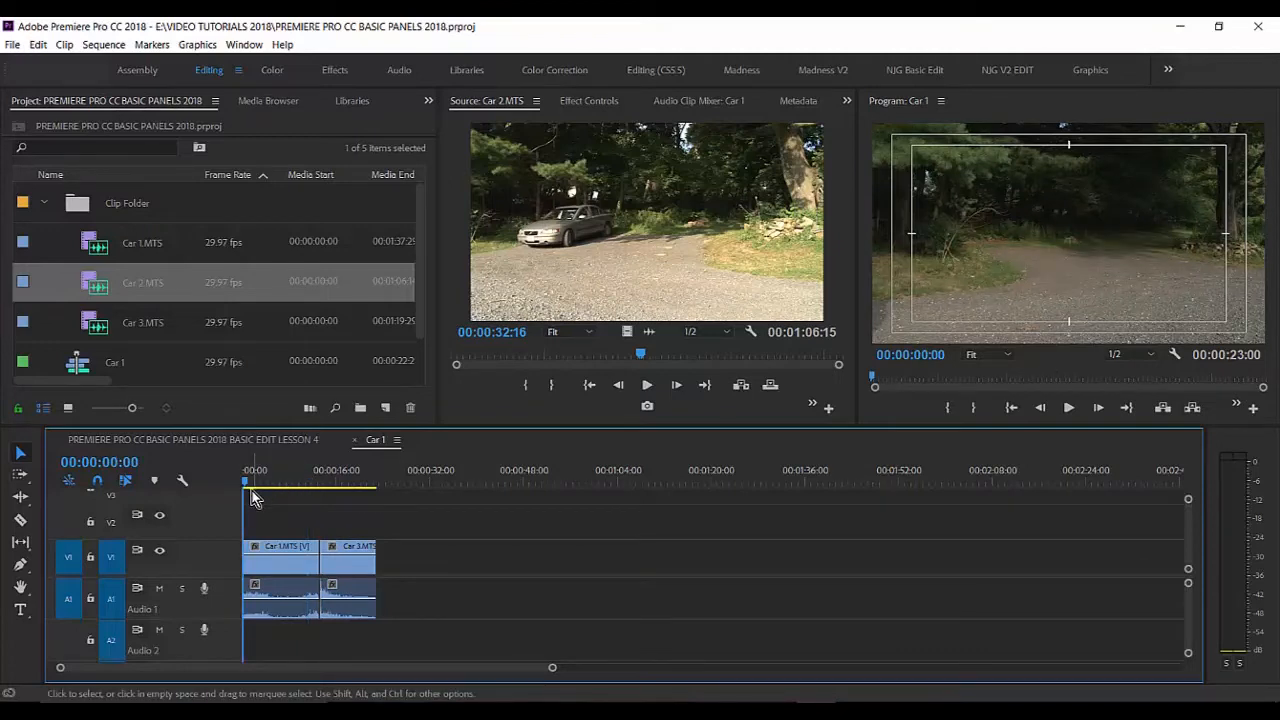
key("Down")
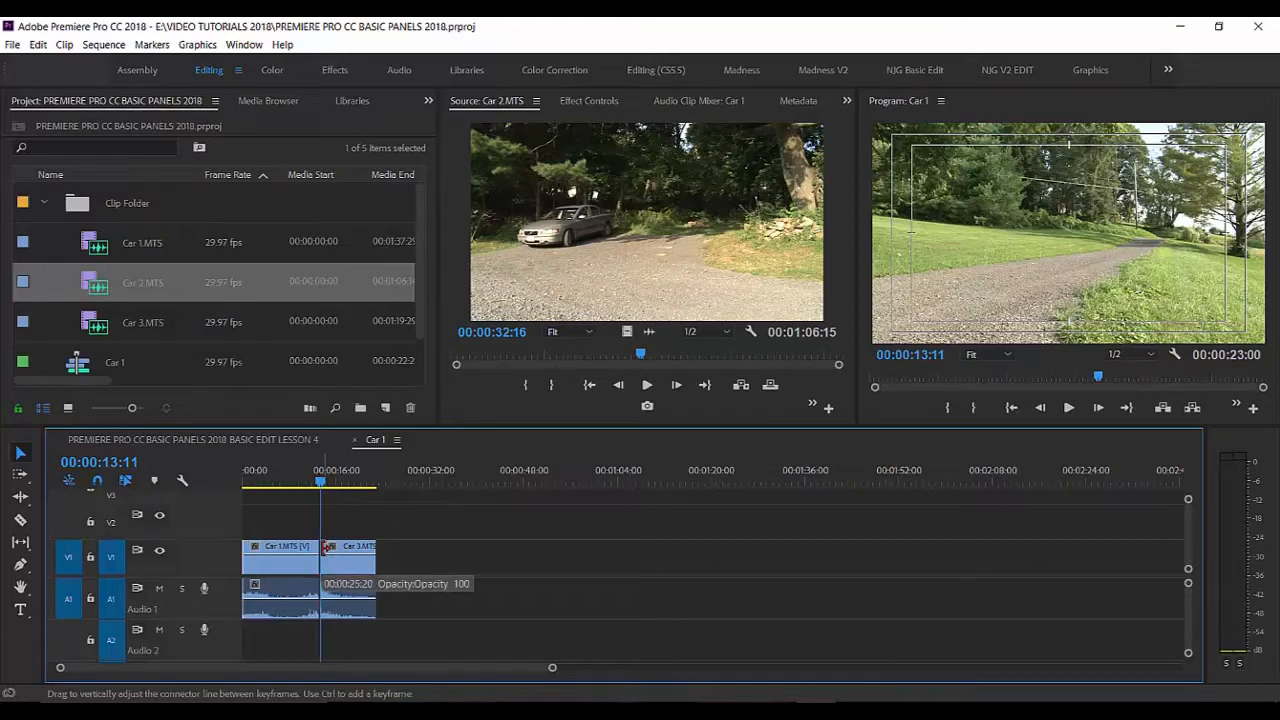
key("equal")
key("equal")
key("equal")
key("equal")
key("equal")
key("equal")
key("equal")
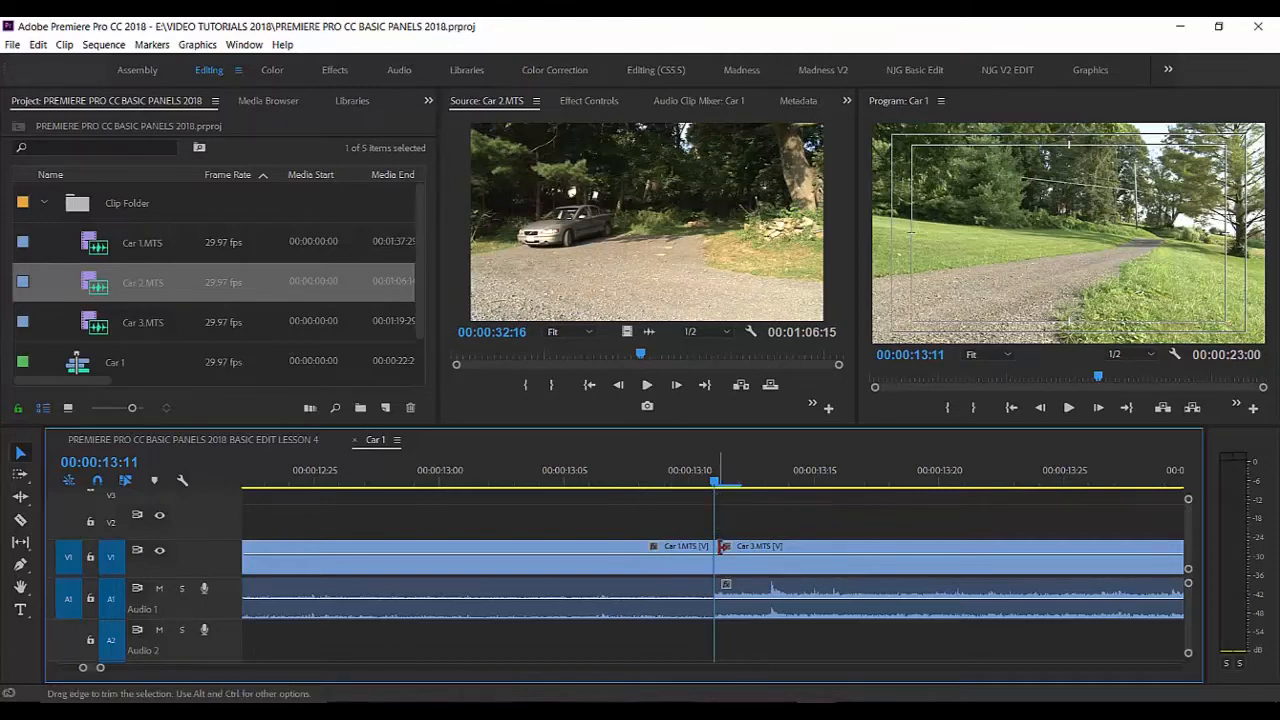
left_click(776, 548)
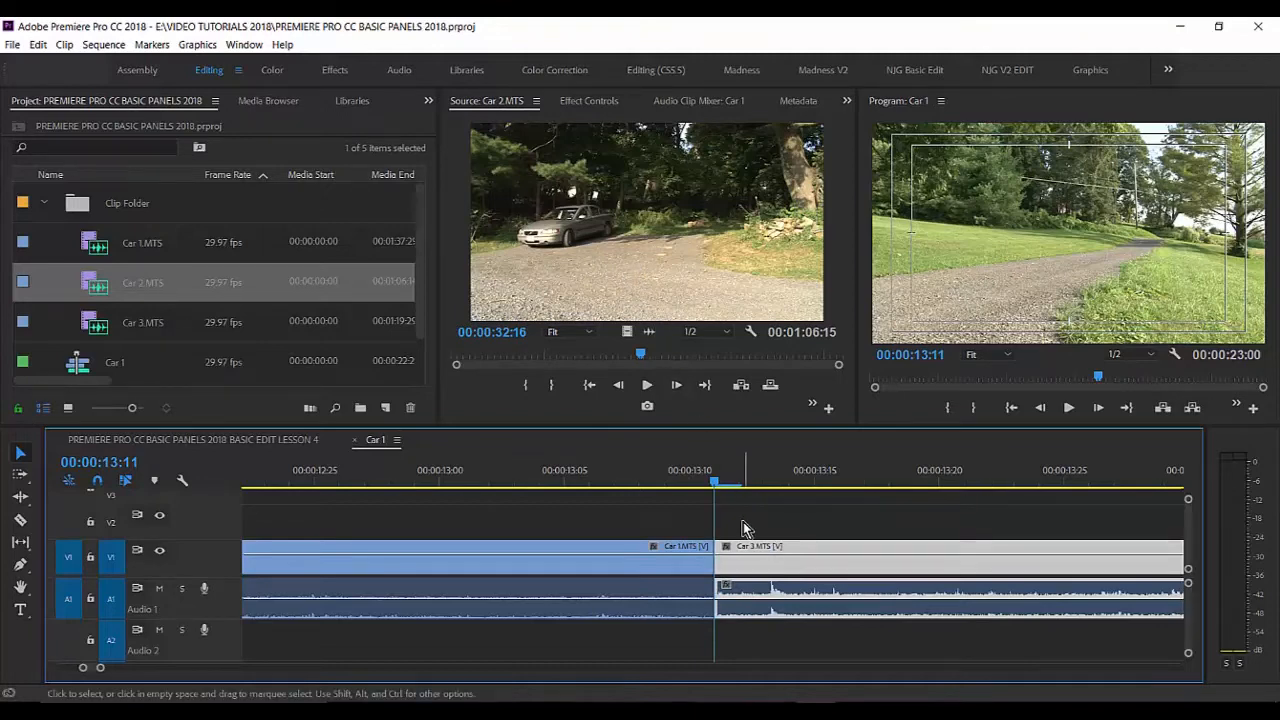
Deselect the Car 3 clip and scrub the playhead back to 00:00:05:04 in the Car 1 clip.
key("minus")
key("minus")
key("minus")
key("minus")
key("minus")
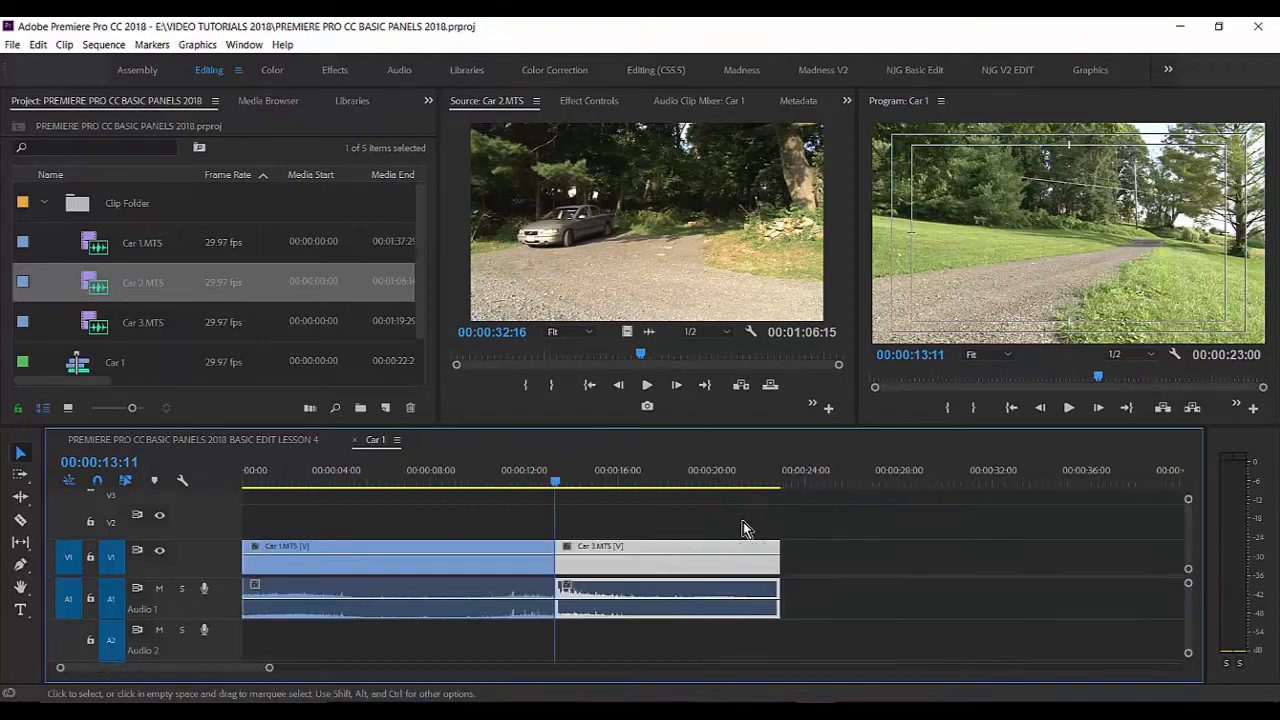
left_click(732, 521)
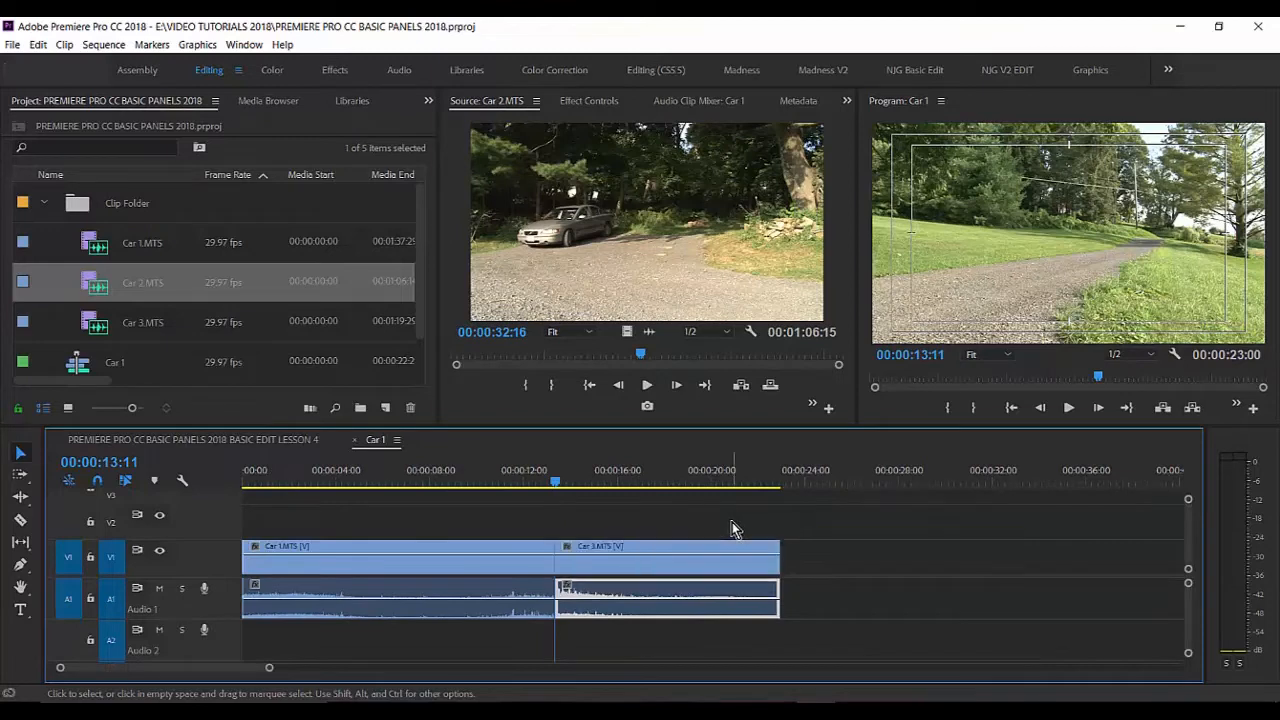
left_click(685, 481)
left_click_drag(676, 485, 363, 490)
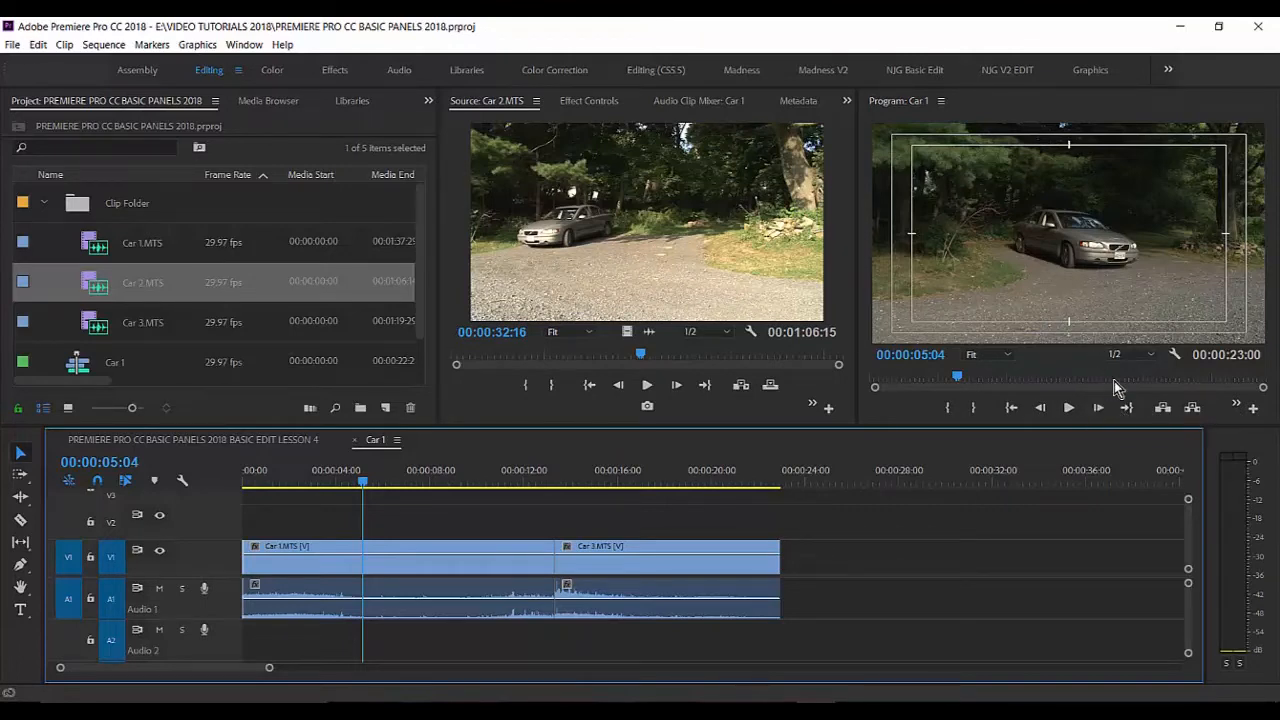
Add the Go to Previous Edit Point and Go to Next Edit Point controls to the Program Monitor's transport layout.
left_click(1255, 410)
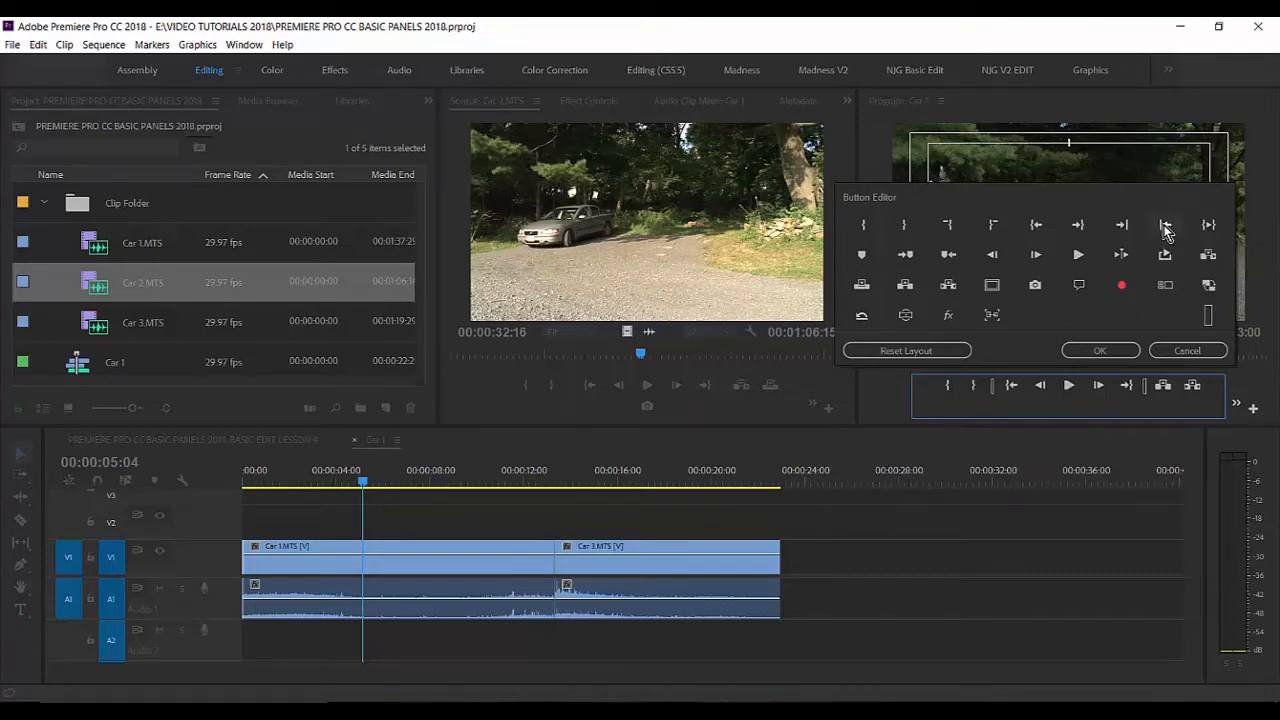
left_click_drag(1164, 227, 1062, 405)
left_click_drag(1122, 226, 1110, 411)
left_click(1100, 351)
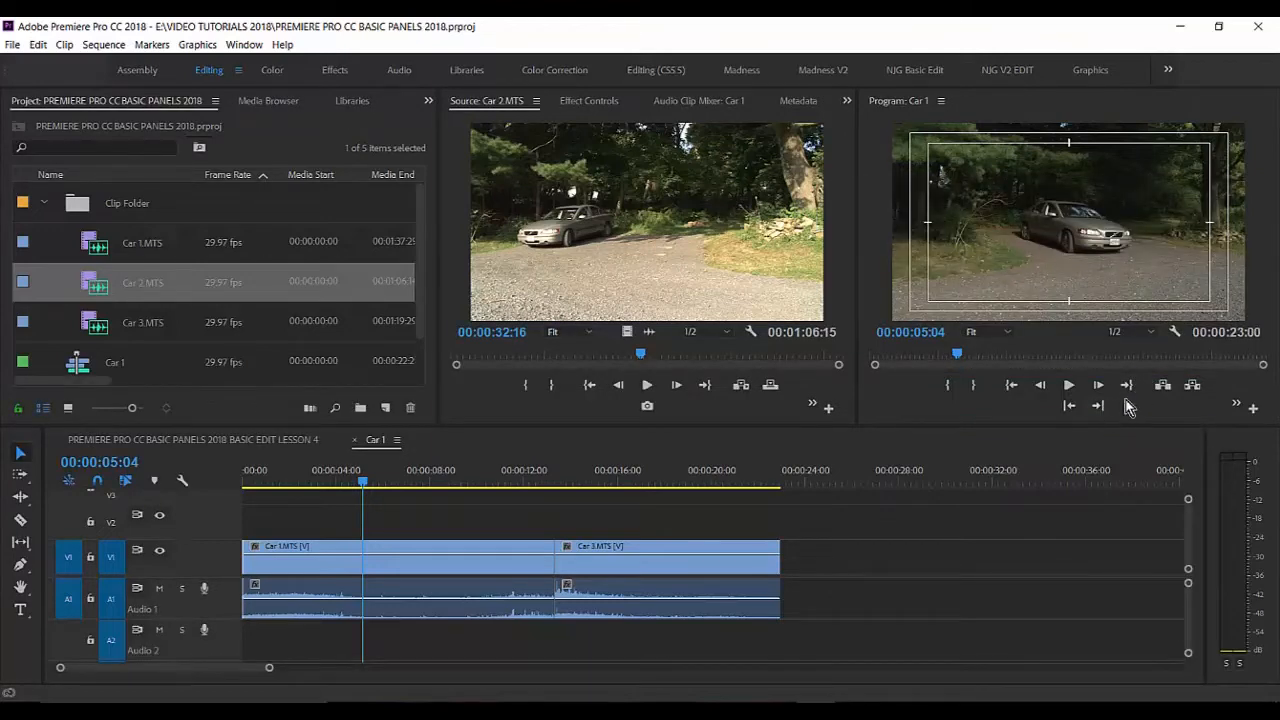
Jump through the sequence's edit points, finish at the cut between Car 1 and Car 3, and save the project.
left_click(1071, 406)
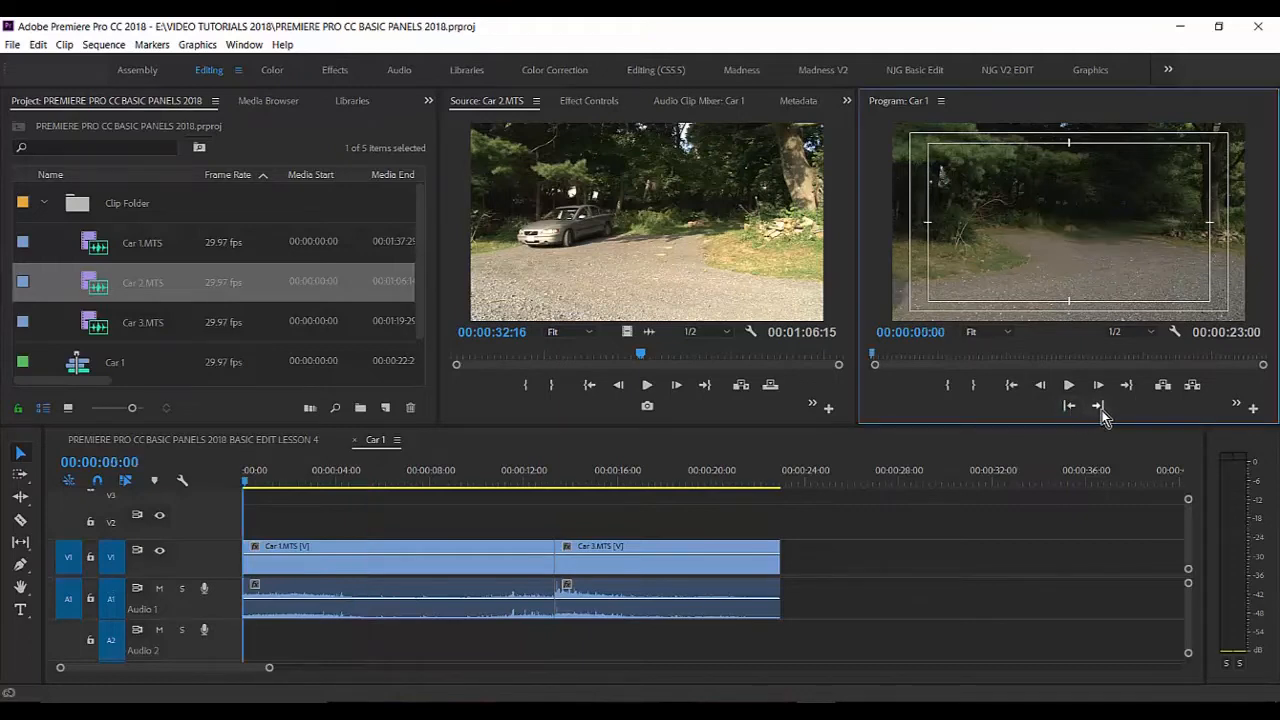
left_click(1098, 406)
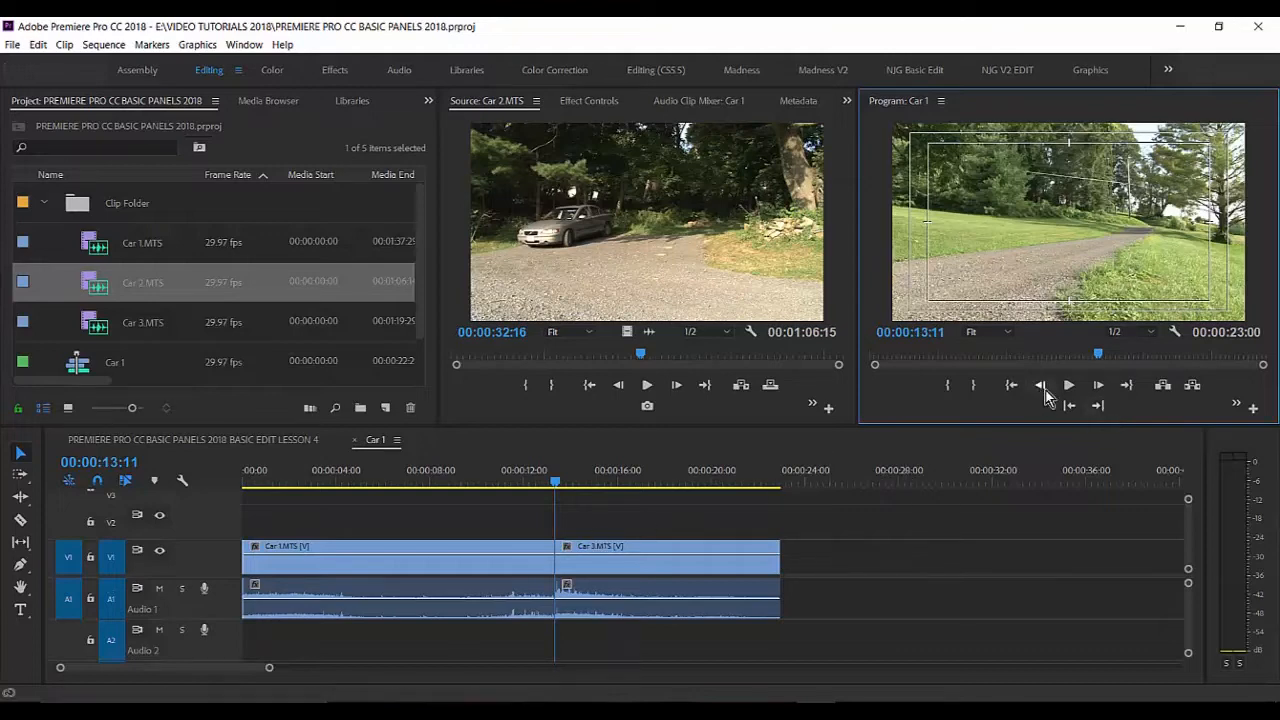
left_click(1098, 406)
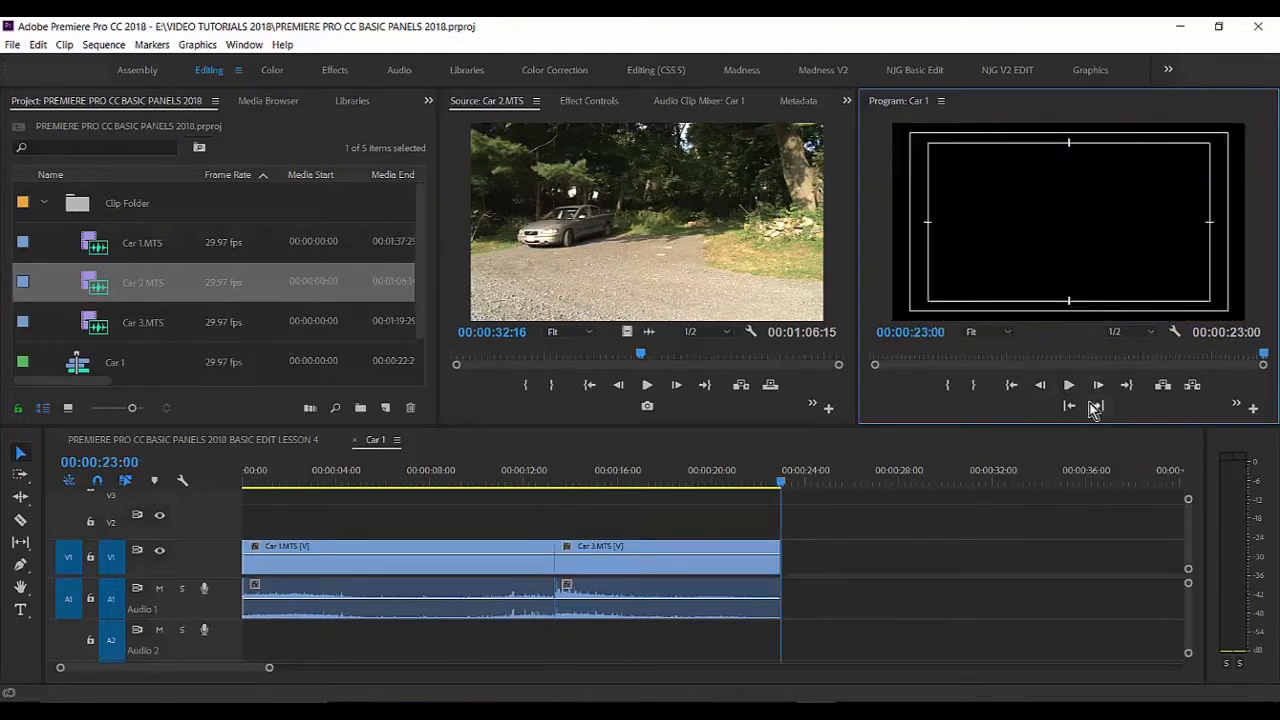
left_click(1069, 406)
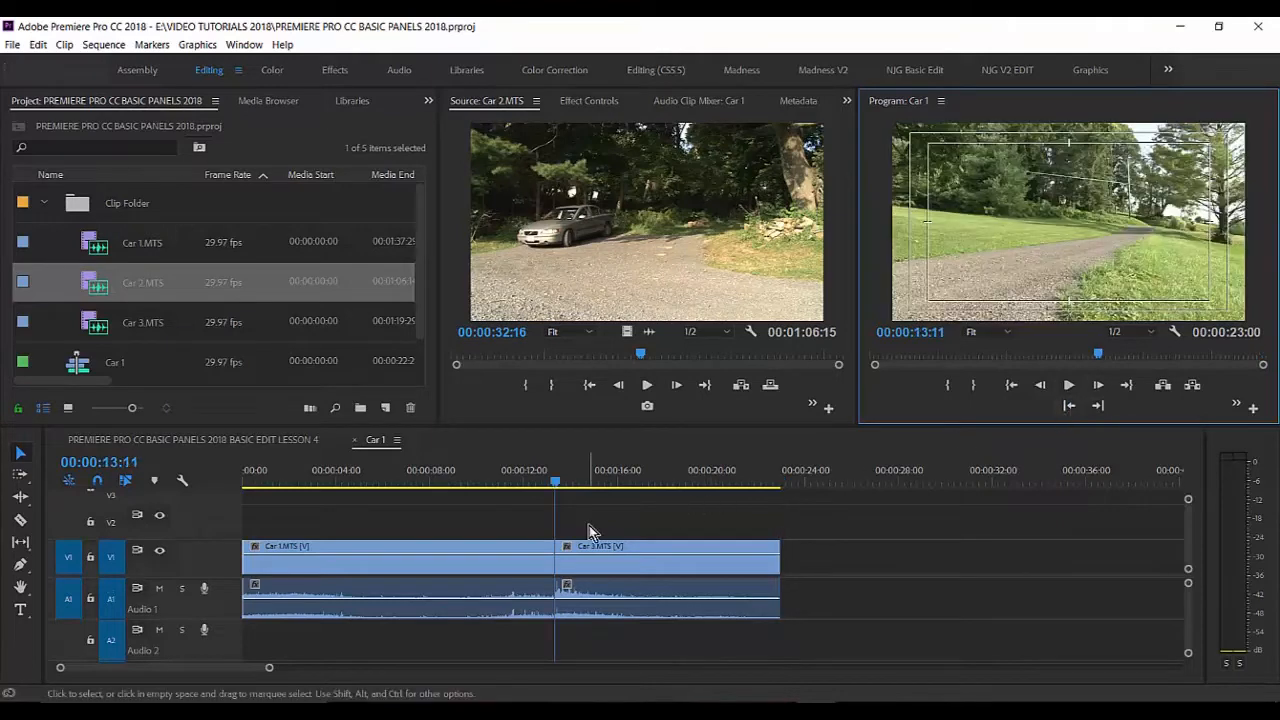
key("ctrl+s")
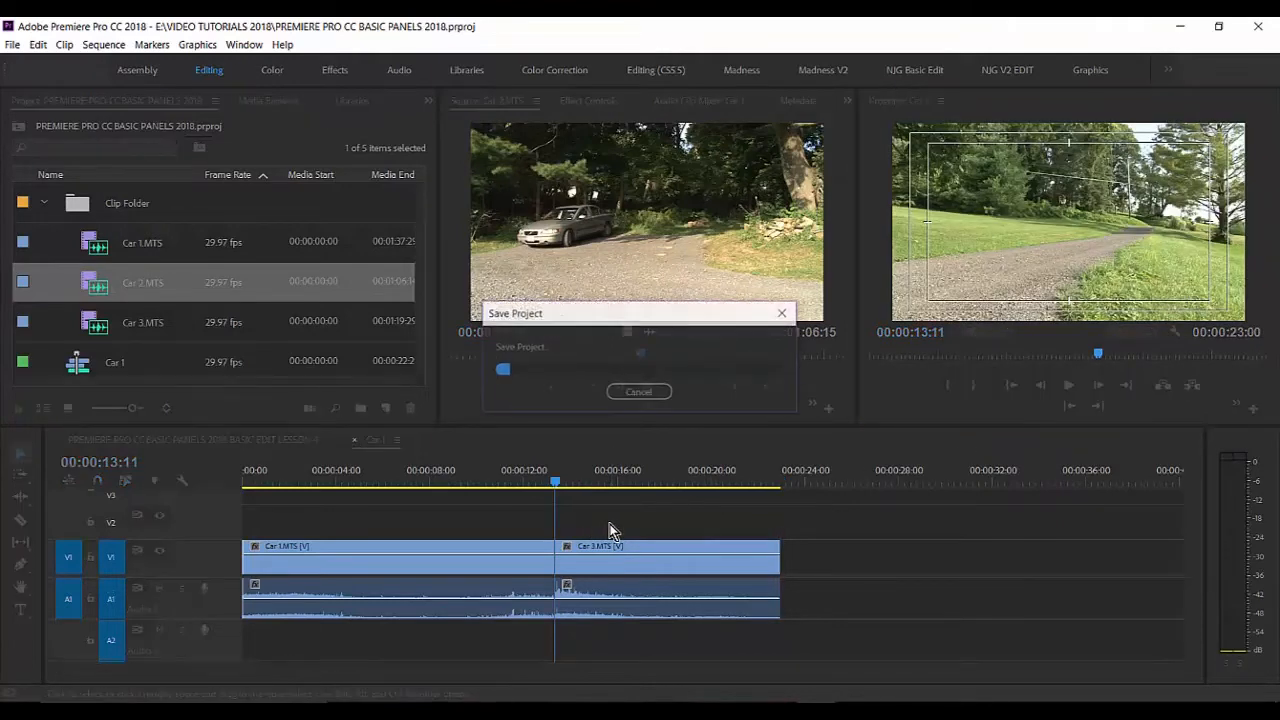
Move the timeline playhead to 00:00:09:27 and cue Car 2.MTS in the Source Monitor to 00:00:31:03, comparing when the car departs.
double_click(97, 288)
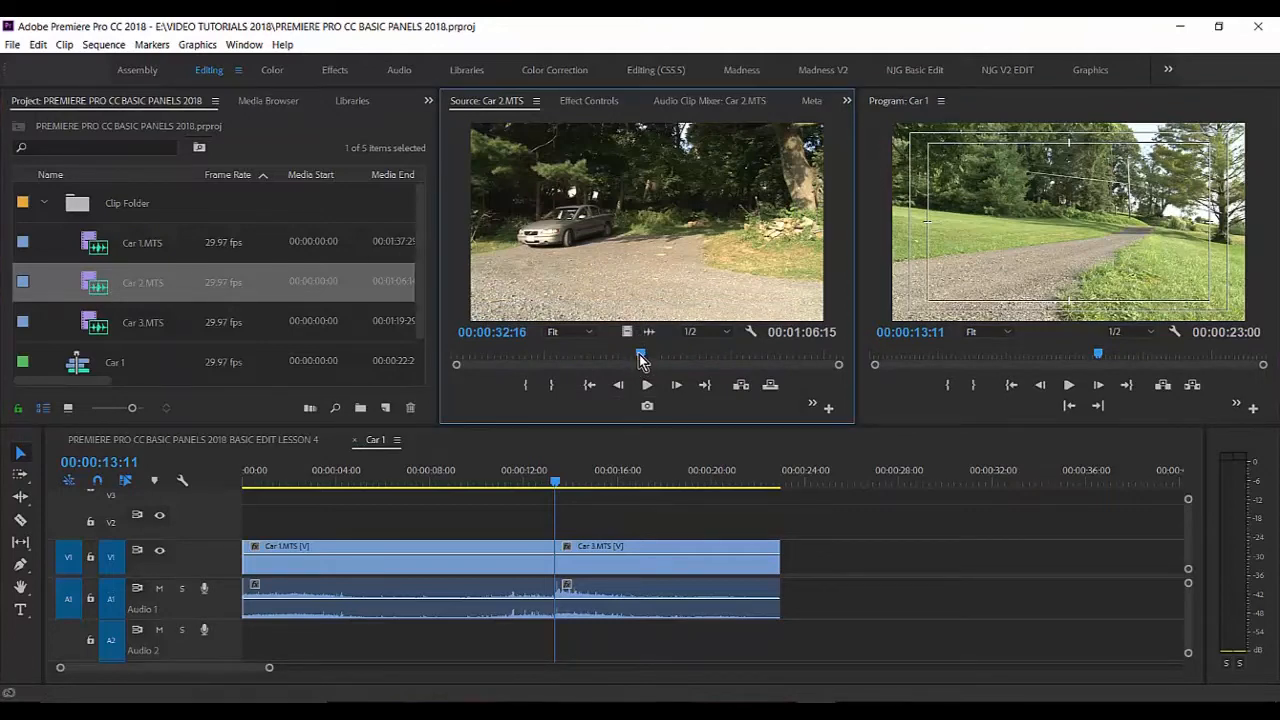
mouse_move(641, 357)
left_mouse_down()
mouse_move(573, 371)
mouse_move(660, 364)
left_mouse_up()
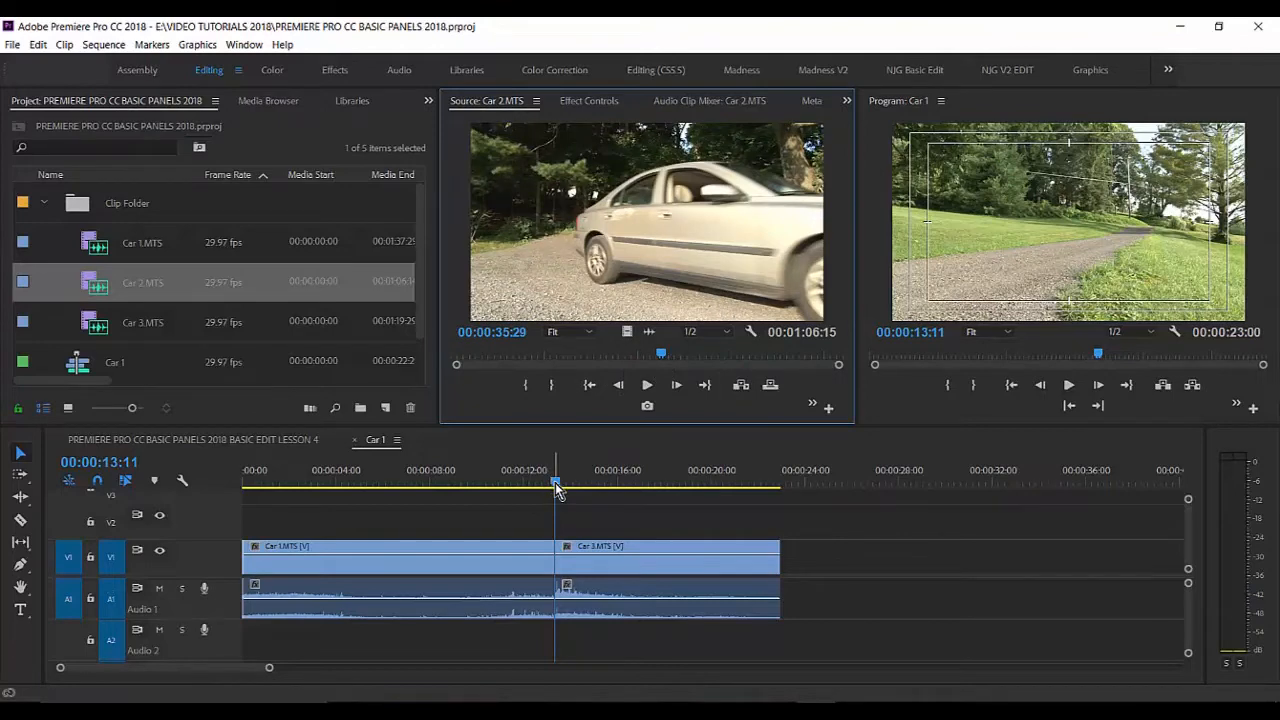
left_click_drag(557, 488, 474, 522)
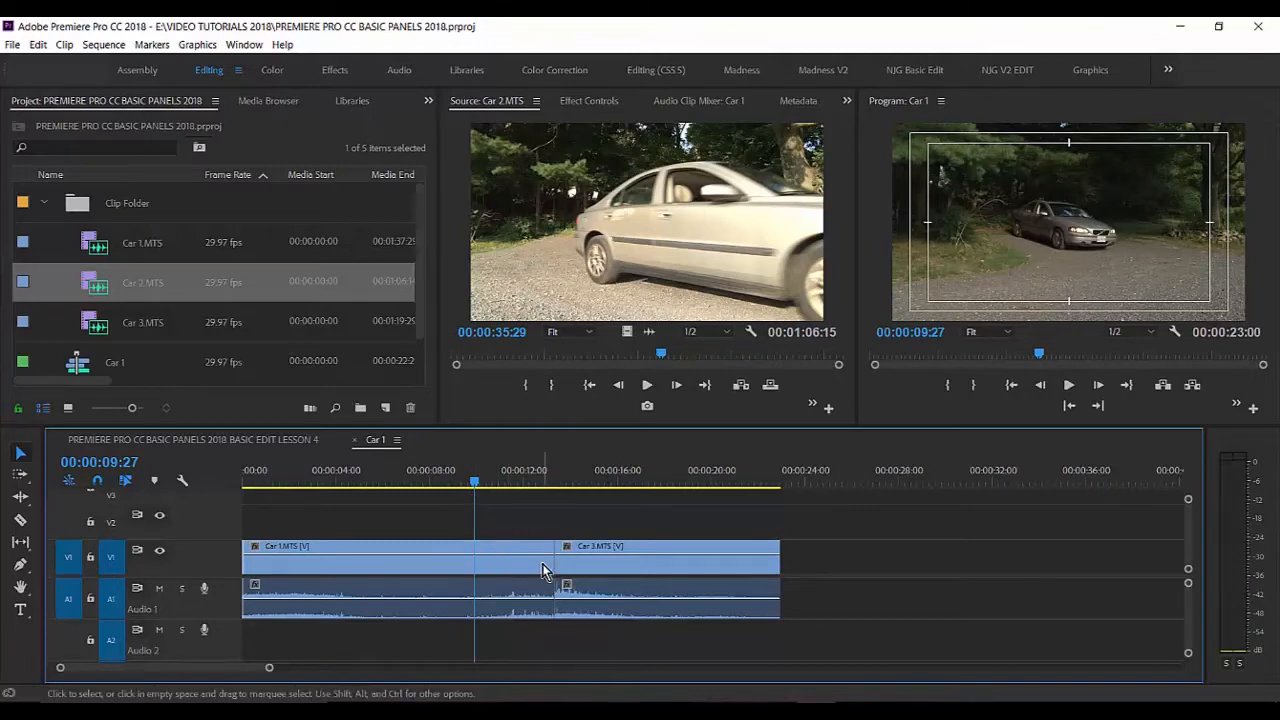
left_click(630, 261)
left_click_drag(656, 353, 632, 354)
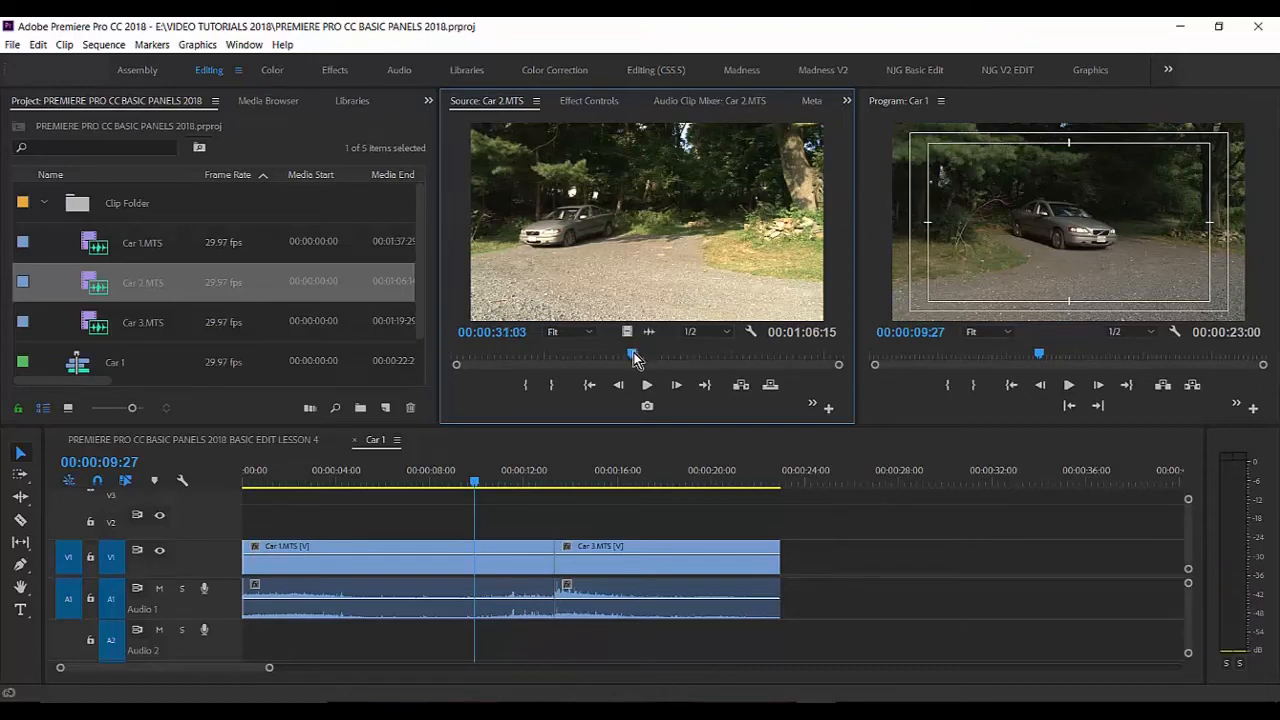
Fine-tune the timeline playhead frame by frame to 00:00:09:05 in the Car 1 clip, before the car pulls away.
left_click(481, 458)
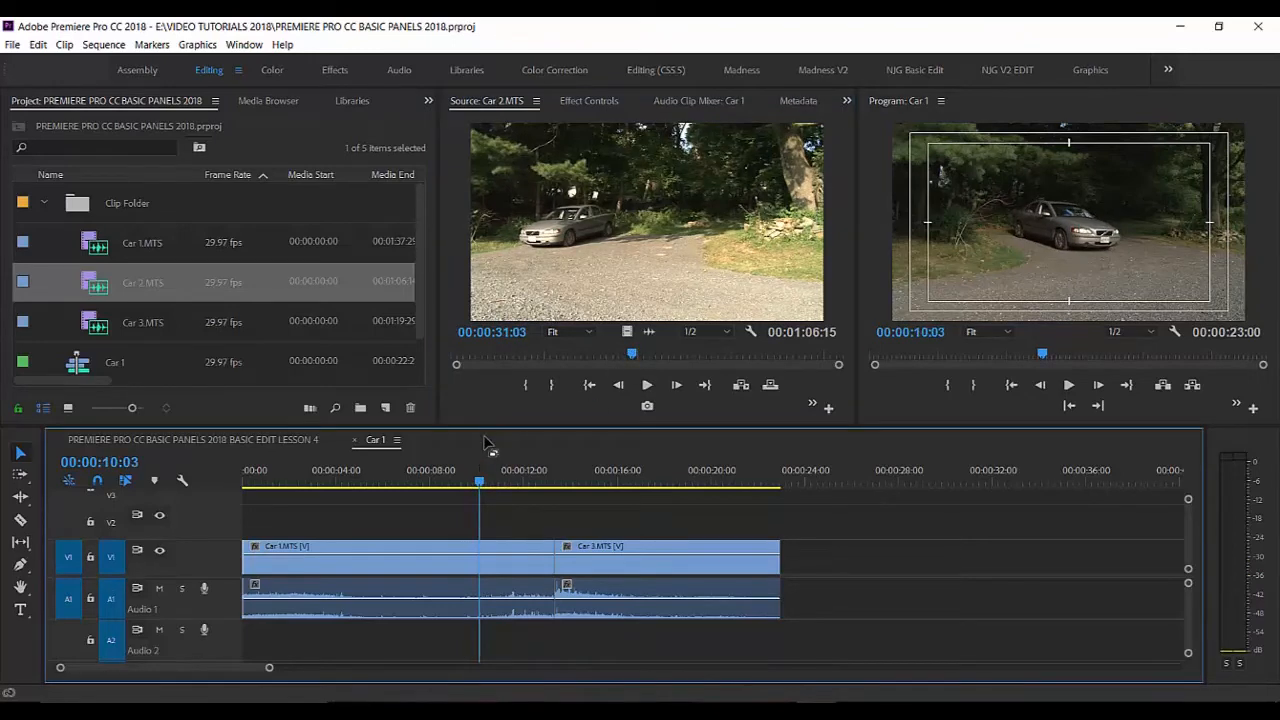
key("Left")
key("Left")
key("Left")
key("Left")
key("Left")
key("Left")
key("Left")
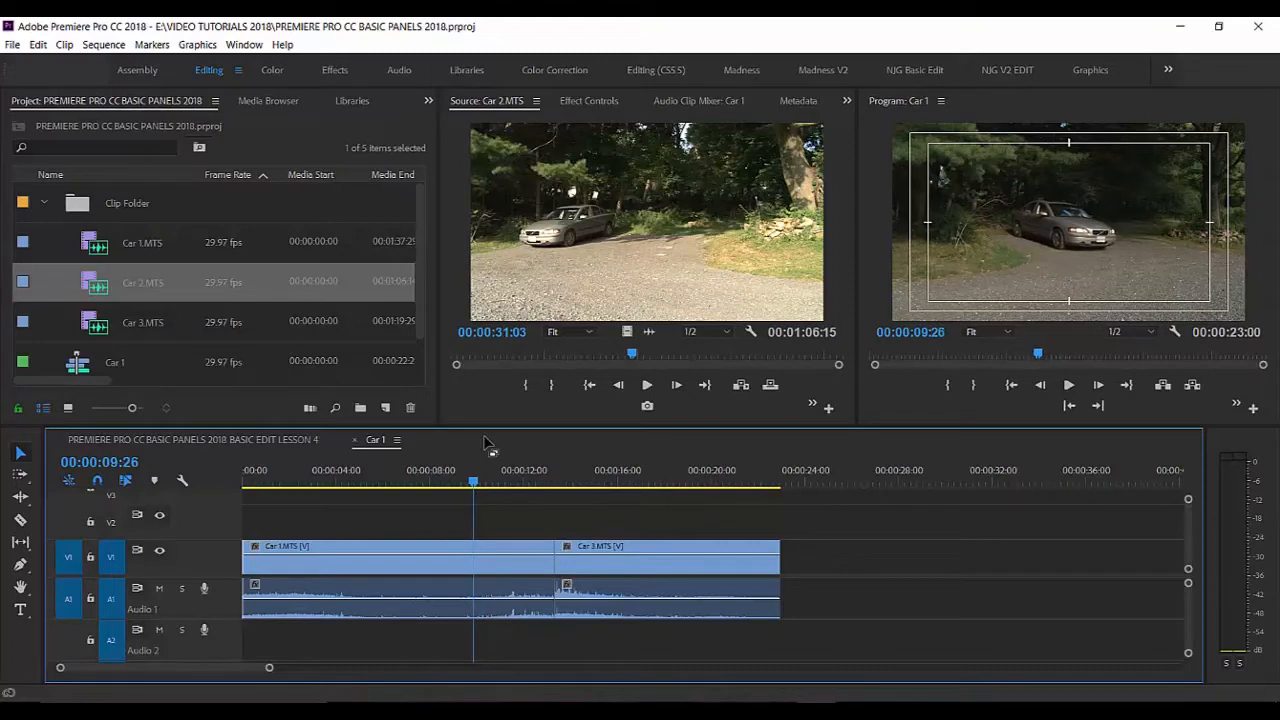
key("Left")
key("Left")
key("Left")
key("Left")
key("Left")
key("Left")
key("Left")
key("Left")
key("Left")
key("Left")
key("Left")
key("Left")
key("Left")
key("Left")
key("Left")
key("Left")
key("Left")
key("Left")
key("Left")
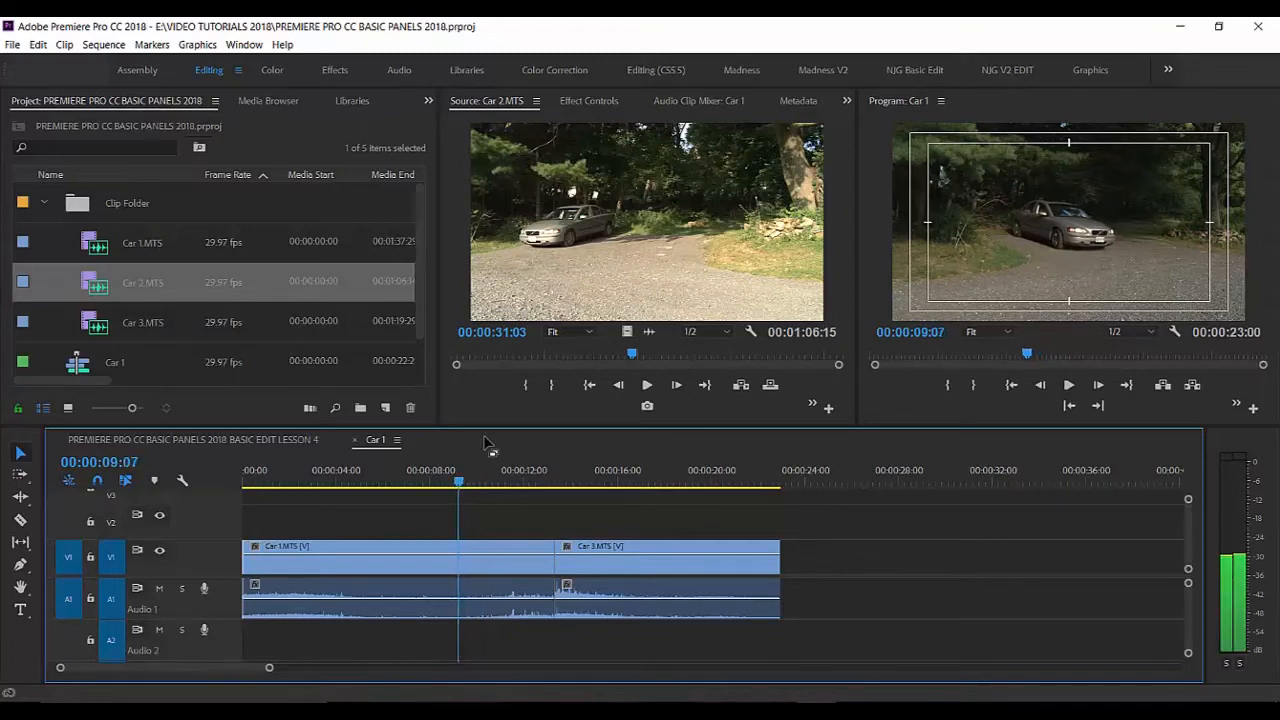
key("Right")
key("Right")
key("Right")
key("Right")
key("Right")
key("Right")
key("Right")
key("Right")
key("Right")
key("Right")
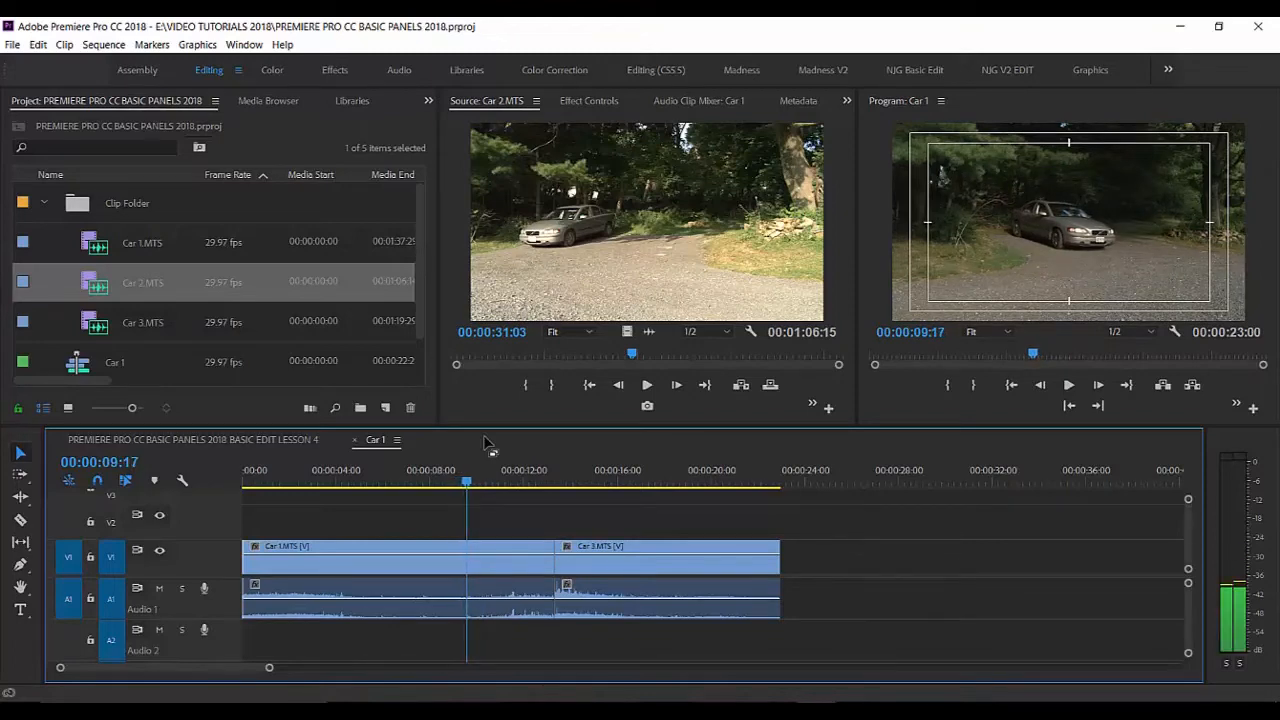
key("Right")
key("Right")
key("Right")
key("Right")
key("Right")
key("Right")
key("Right")
key("Right")
key("Right")
key("Right")
key("Right")
key("Right")
key("Right")
key("Right")
key("Left")
key("Left")
key("Left")
key("Left")
key("Left")
key("Left")
key("Left")
key("Left")
key("Left")
key("Left")
key("Left")
key("Left")
key("Left")
key("Left")
key("Left")
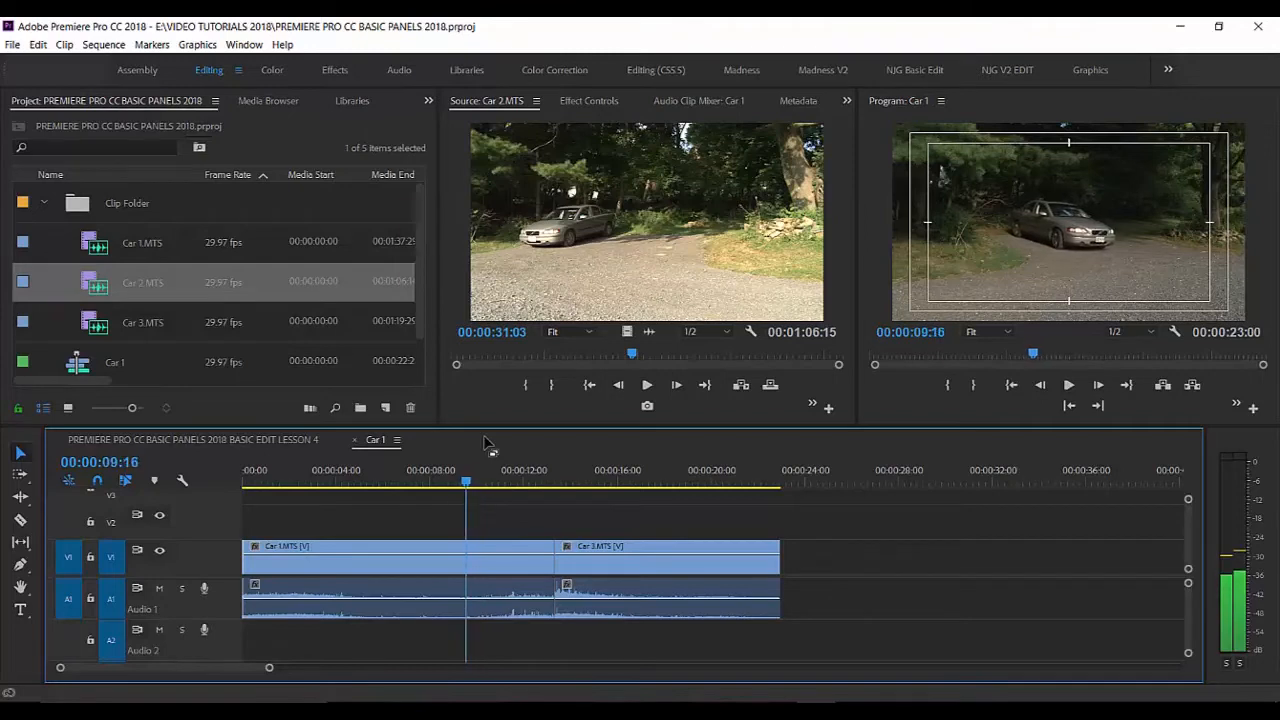
key("Left")
key("Left")
key("Left")
key("Left")
key("Left")
key("Left")
key("Left")
key("Left")
key("Left")
key("Left")
key("Left")
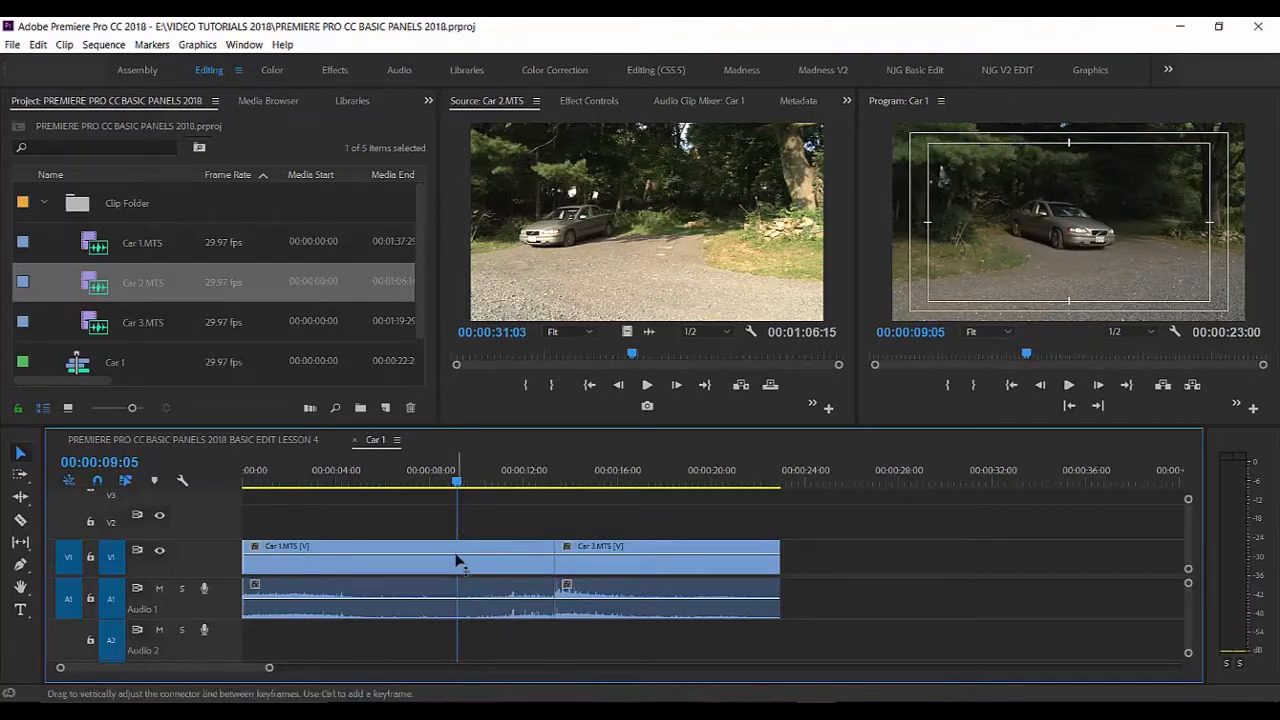
Trim the end of the Car 1 clip in the timeline back to the playhead at 00:00:09:05.
mouse_move(466, 565)
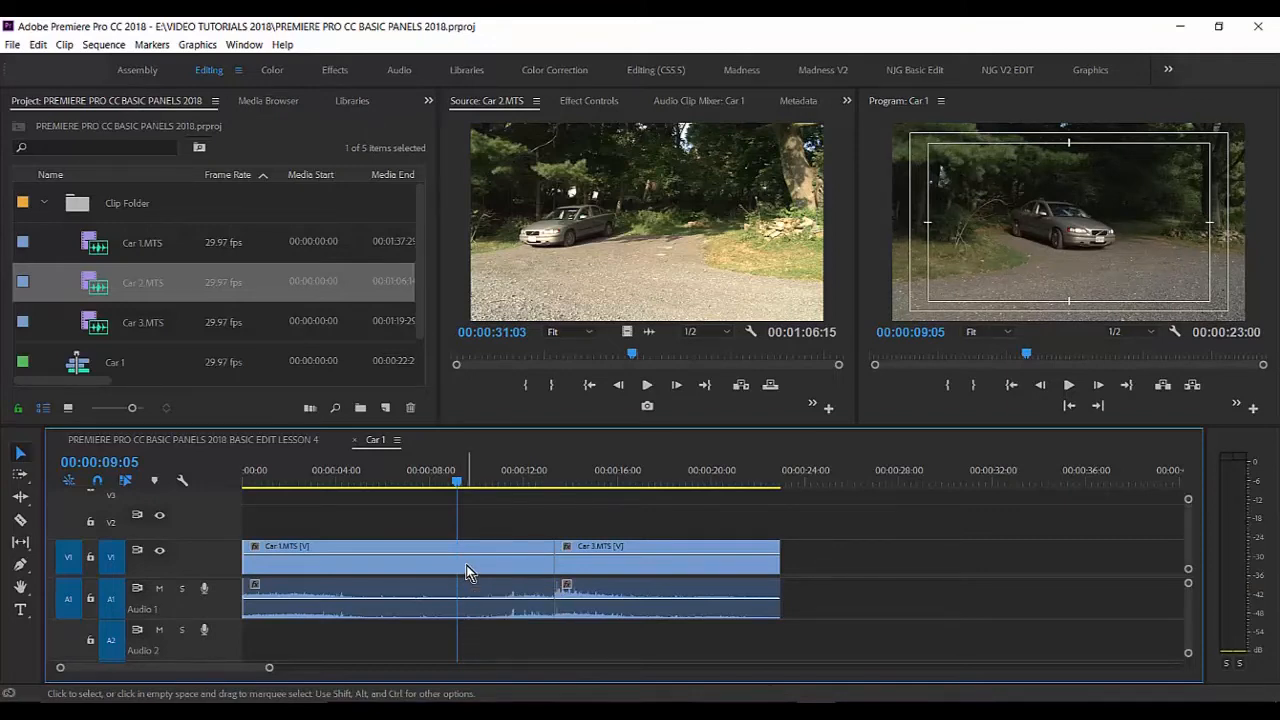
left_click(503, 570)
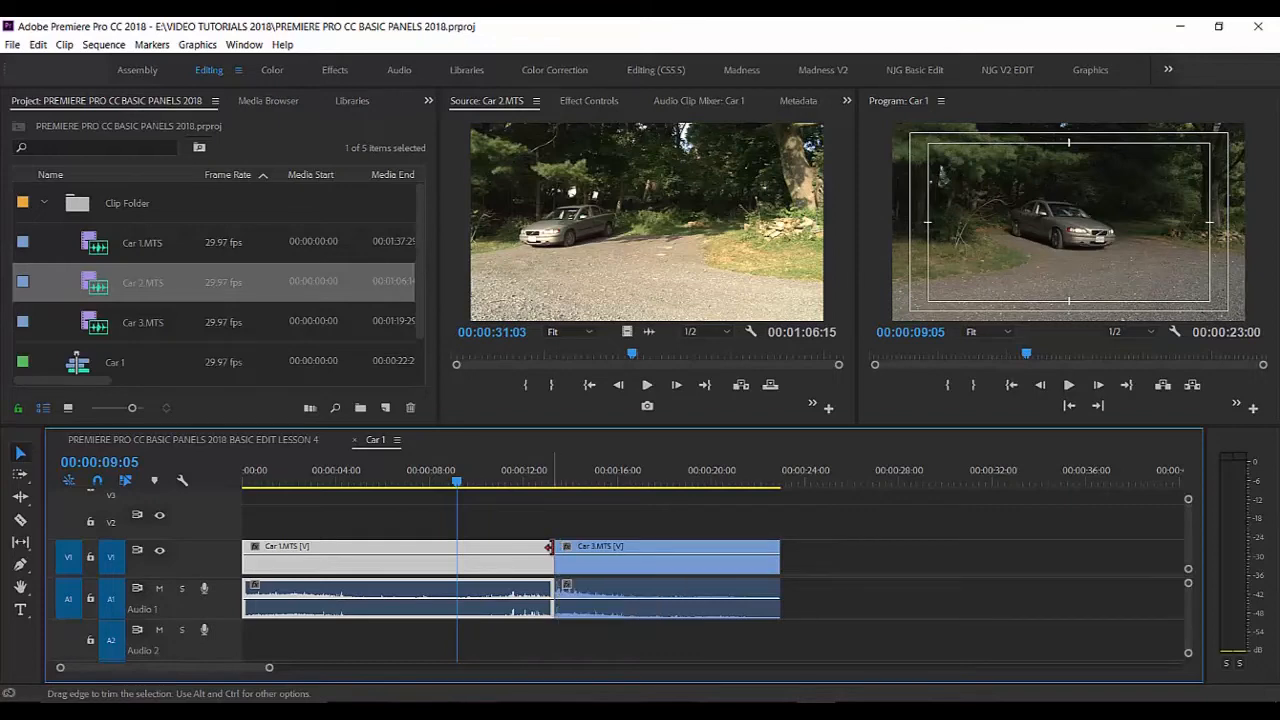
left_click(548, 547)
left_click_drag(548, 547, 456, 565)
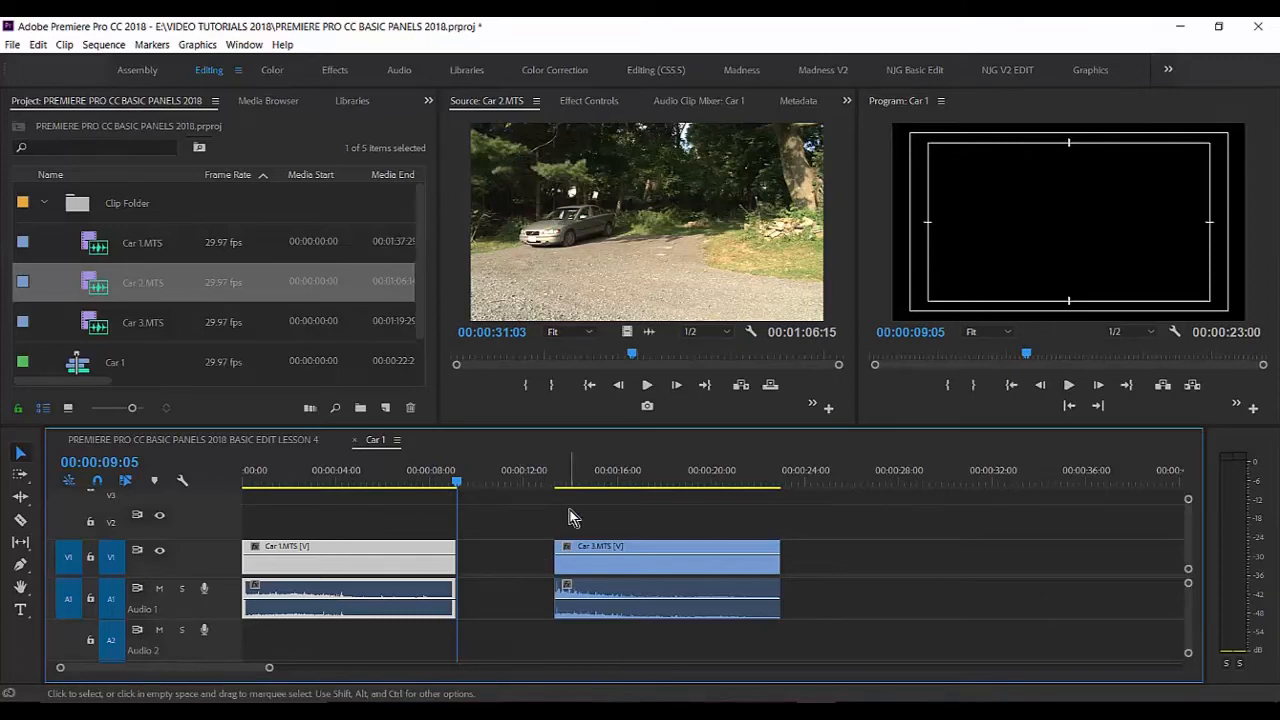
Ripple delete the empty gap between the Car 1 and Car 3 clips and park the playhead on their cut at 00:00:09:05.
mouse_move(569, 511)
left_mouse_down()
mouse_move(630, 601)
mouse_move(644, 588)
left_mouse_up()
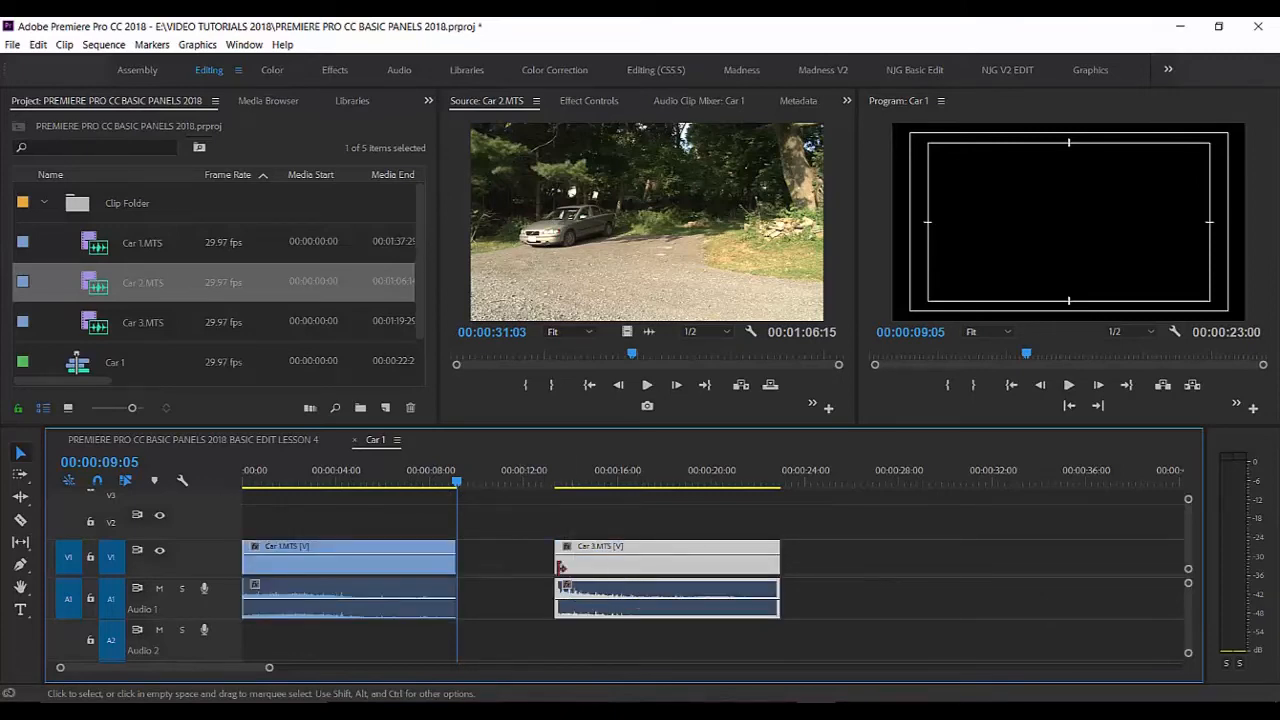
left_click(512, 570)
mouse_move(588, 570)
left_mouse_down()
mouse_move(549, 568)
mouse_move(589, 570)
left_mouse_up()
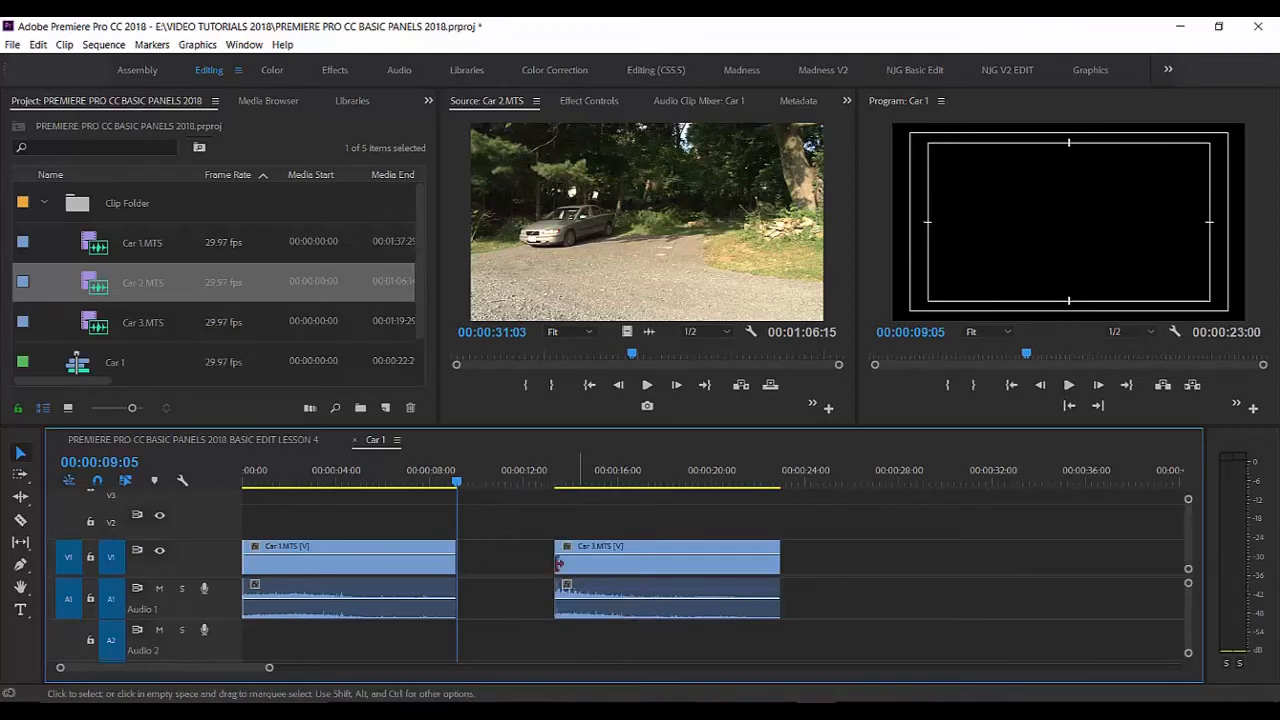
right_click(498, 564)
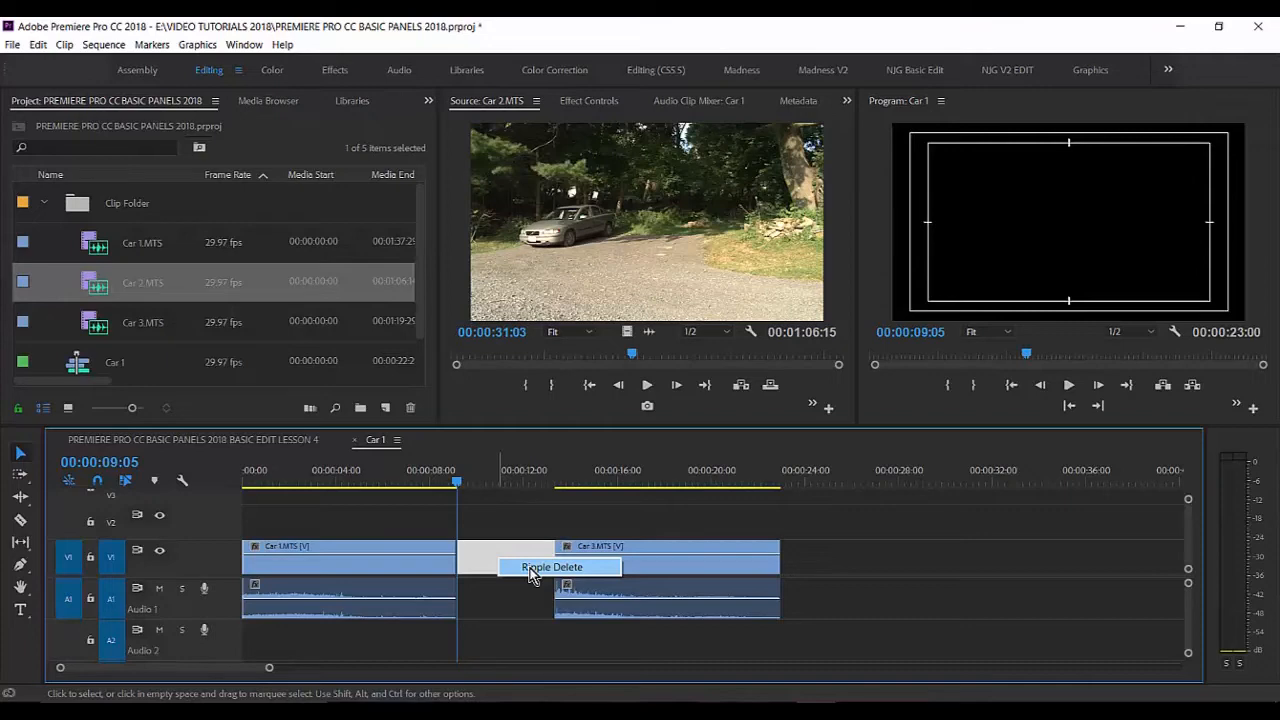
left_click(515, 642)
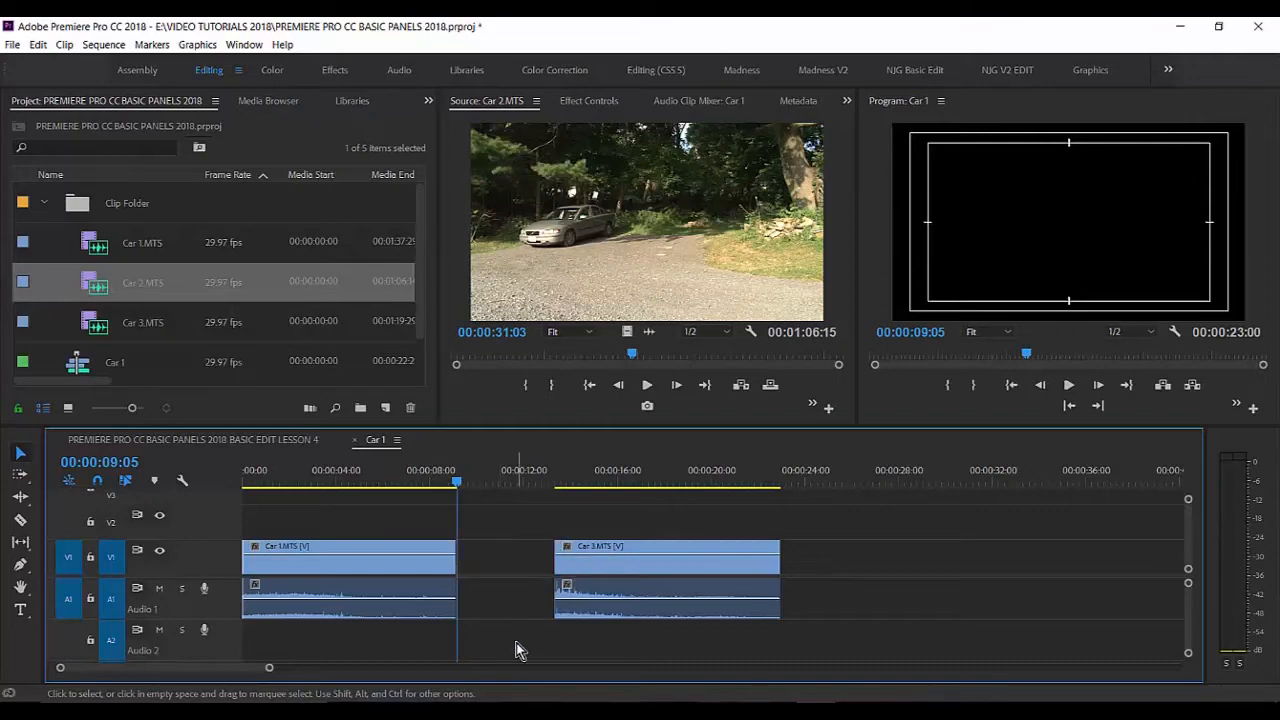
right_click(506, 562)
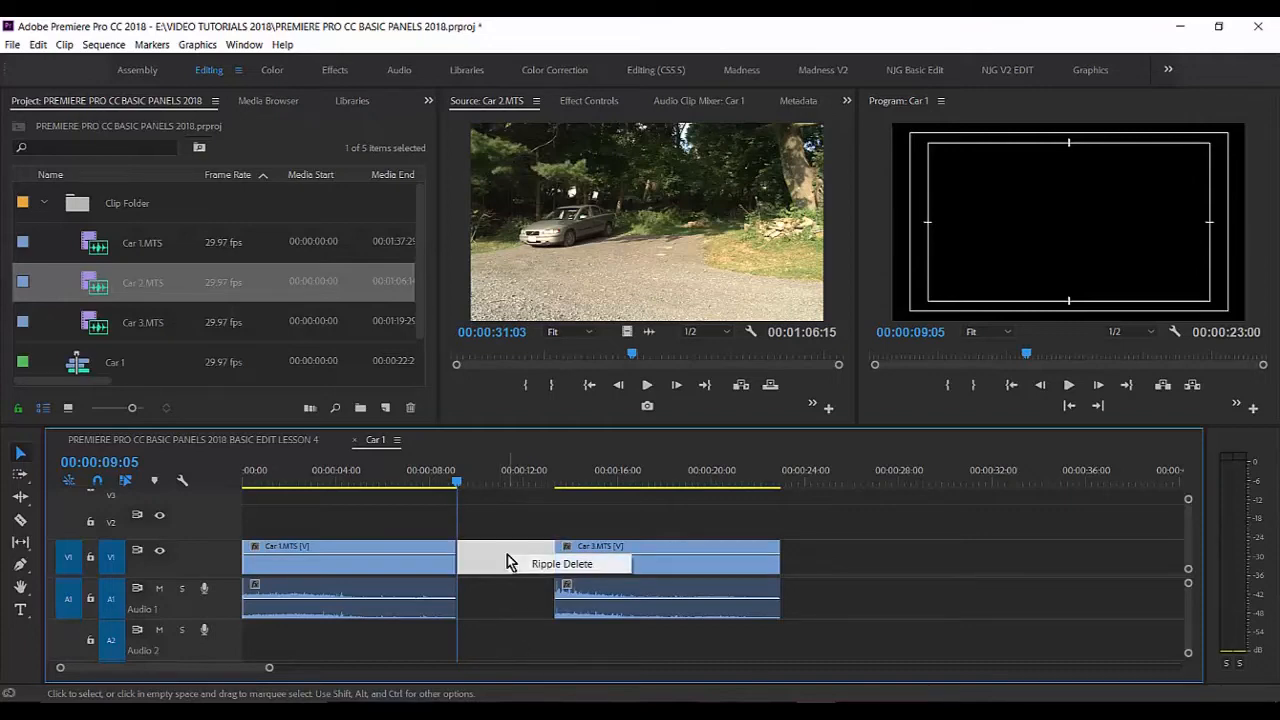
left_click(562, 566)
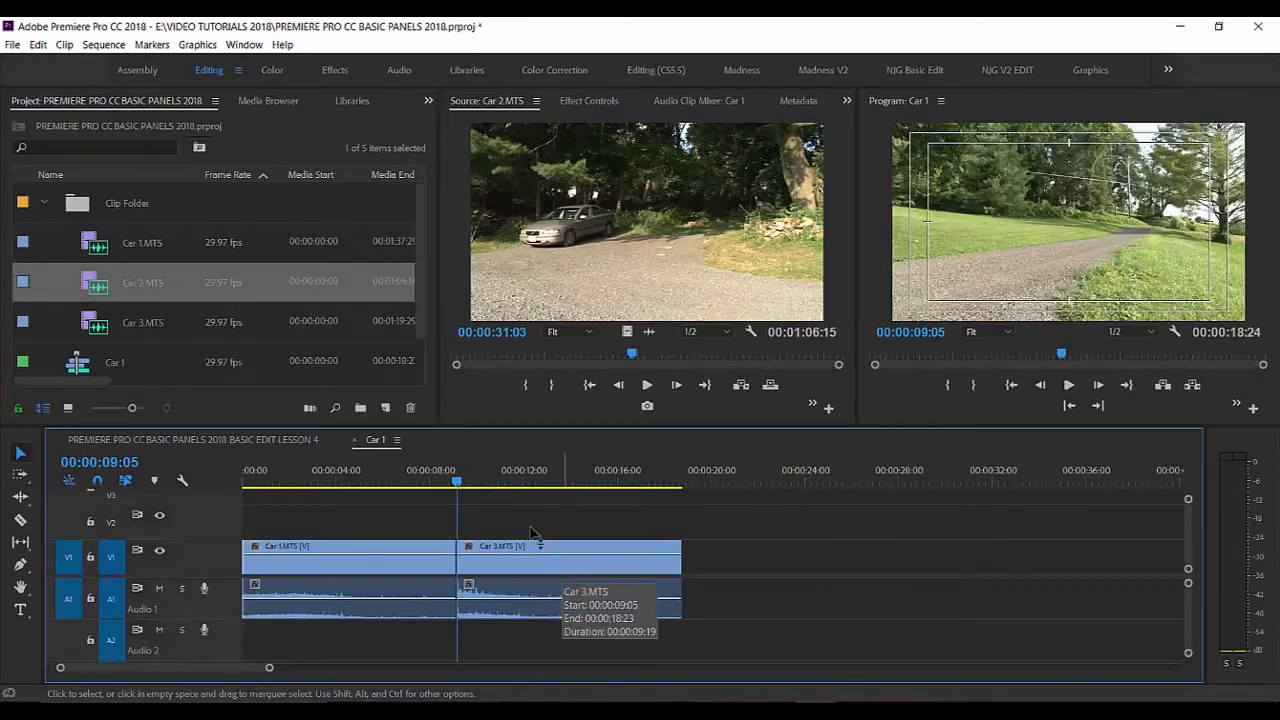
left_click_drag(456, 482, 430, 486)
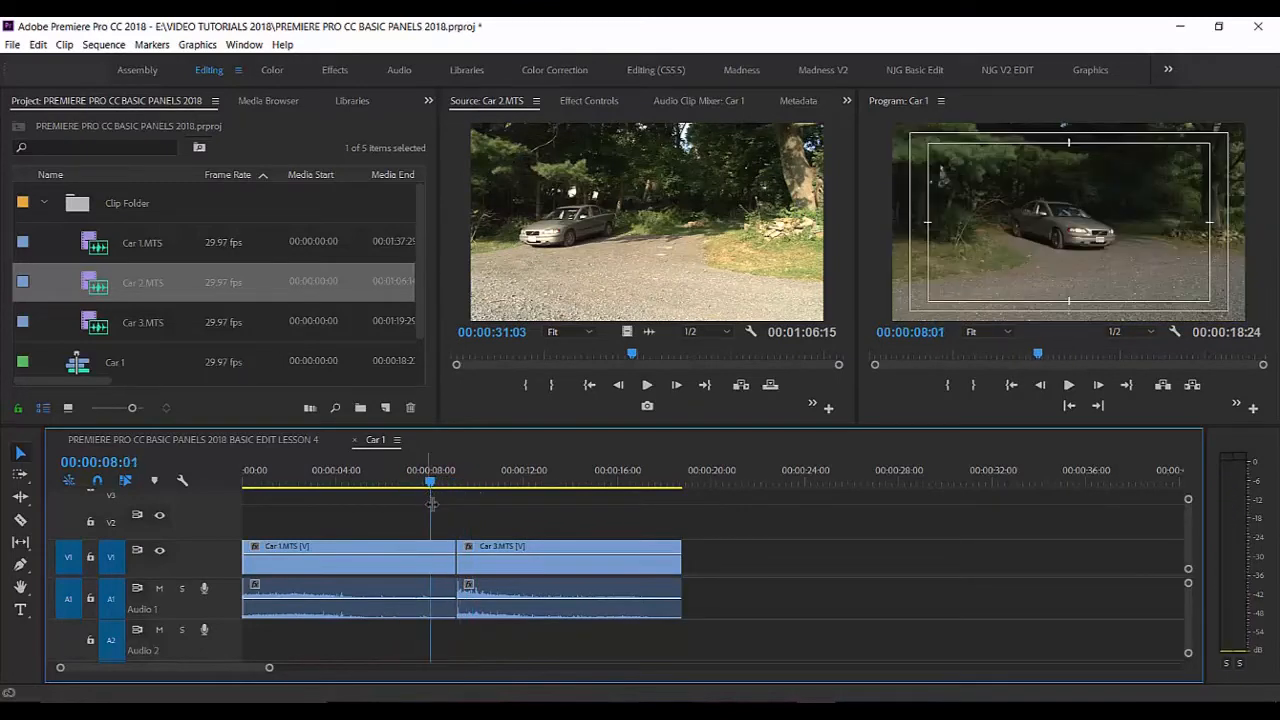
left_click(1097, 411)
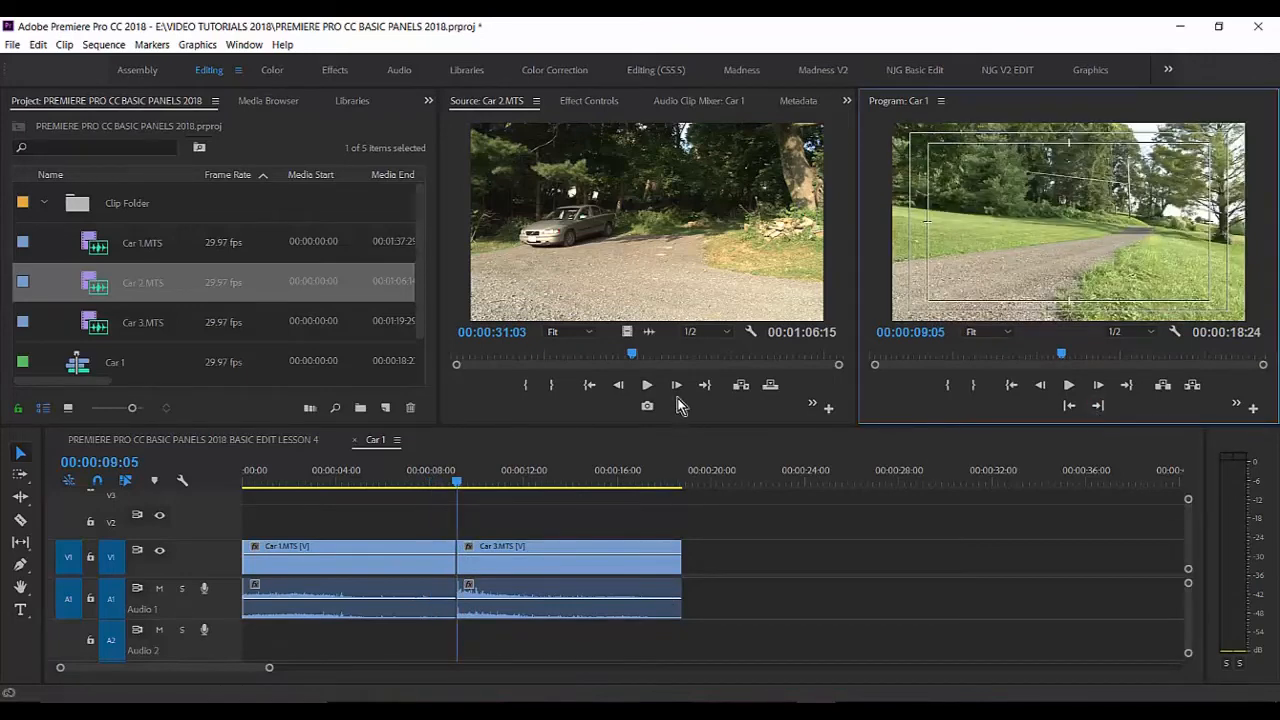
Step through Car 2.MTS in the Source Monitor to 00:00:31:20, just before the car departs, and mark an In point.
left_click(616, 241)
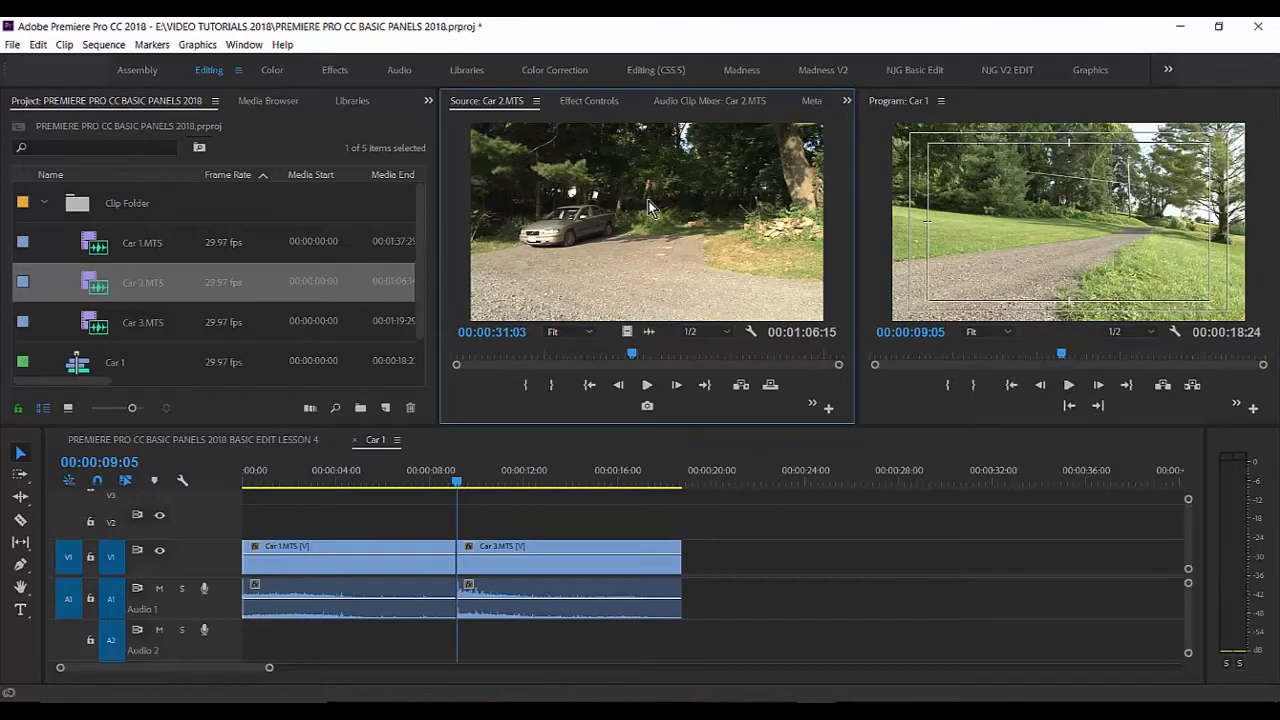
key("Left")
key("Left")
key("Left")
key("Left")
key("Left")
key("Left")
key("Left")
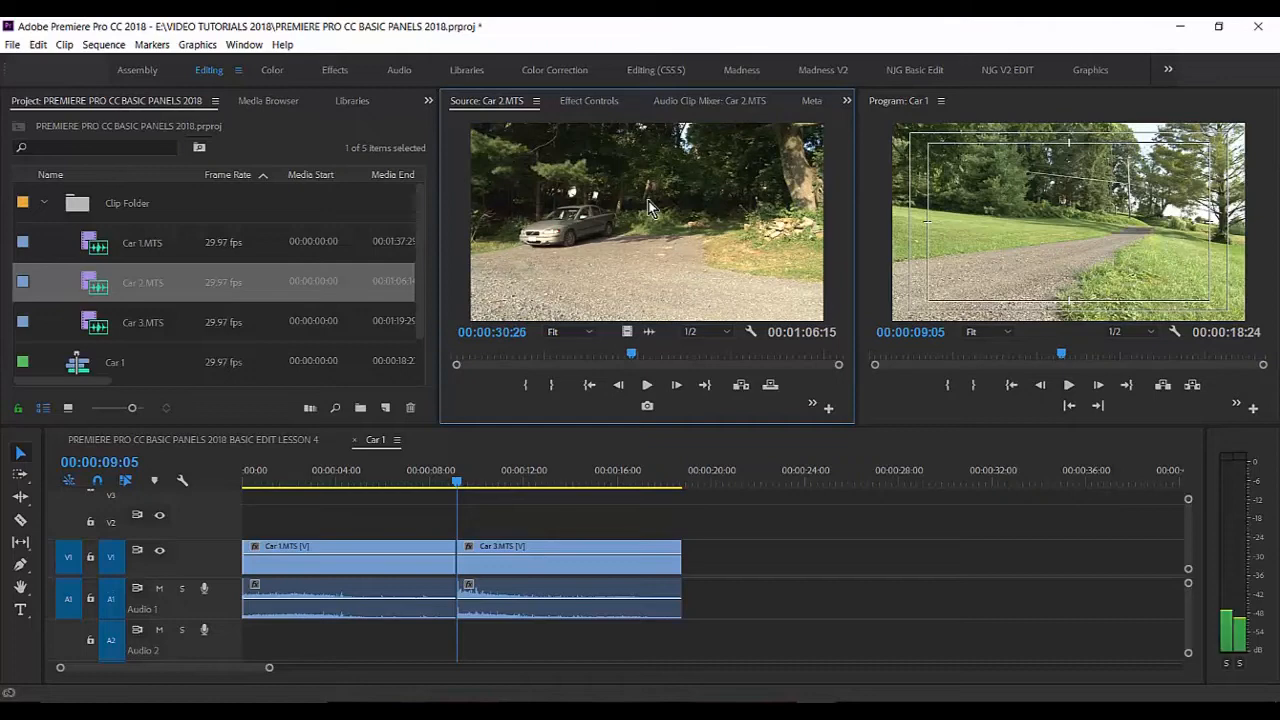
key("Right")
key("Right")
key("Right")
key("Right")
key("Right")
key("Right")
key("Right")
key("Right")
key("Right")
key("Right")
key("Right")
key("Right")
key("Right")
key("Right")
key("Right")
key("Right")
key("Right")
key("Right")
key("Right")
key("Right")
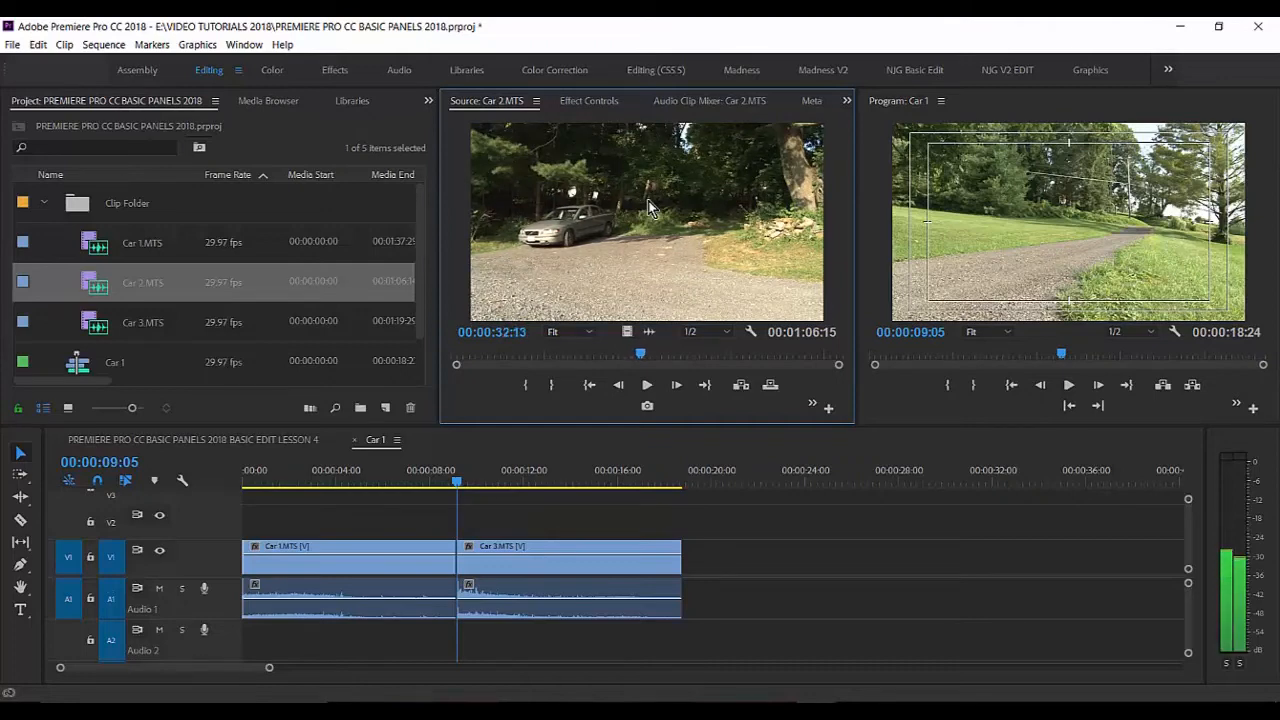
key("Left")
key("Left")
key("Left")
key("Left")
key("Left")
key("Left")
key("Left")
key("Left")
key("Left")
key("Left")
key("Left")
key("Left")
key("Left")
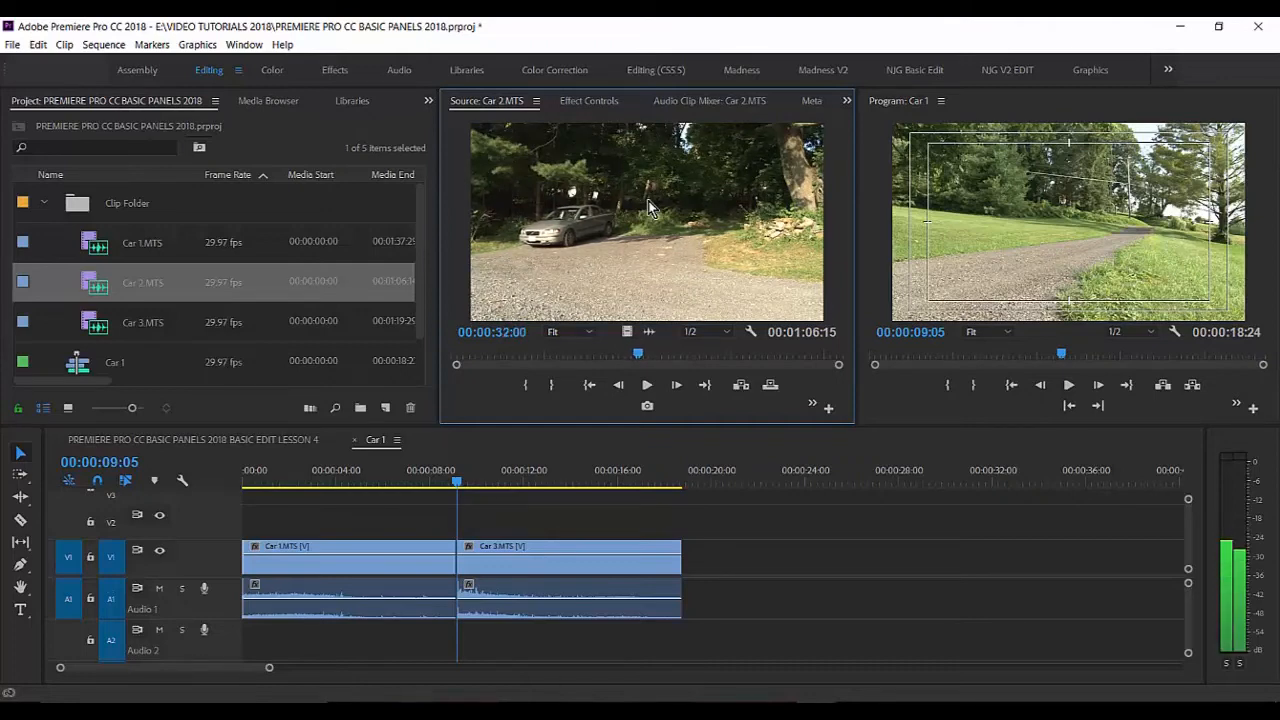
key("Left")
key("Left")
key("Left")
key("Left")
key("Left")
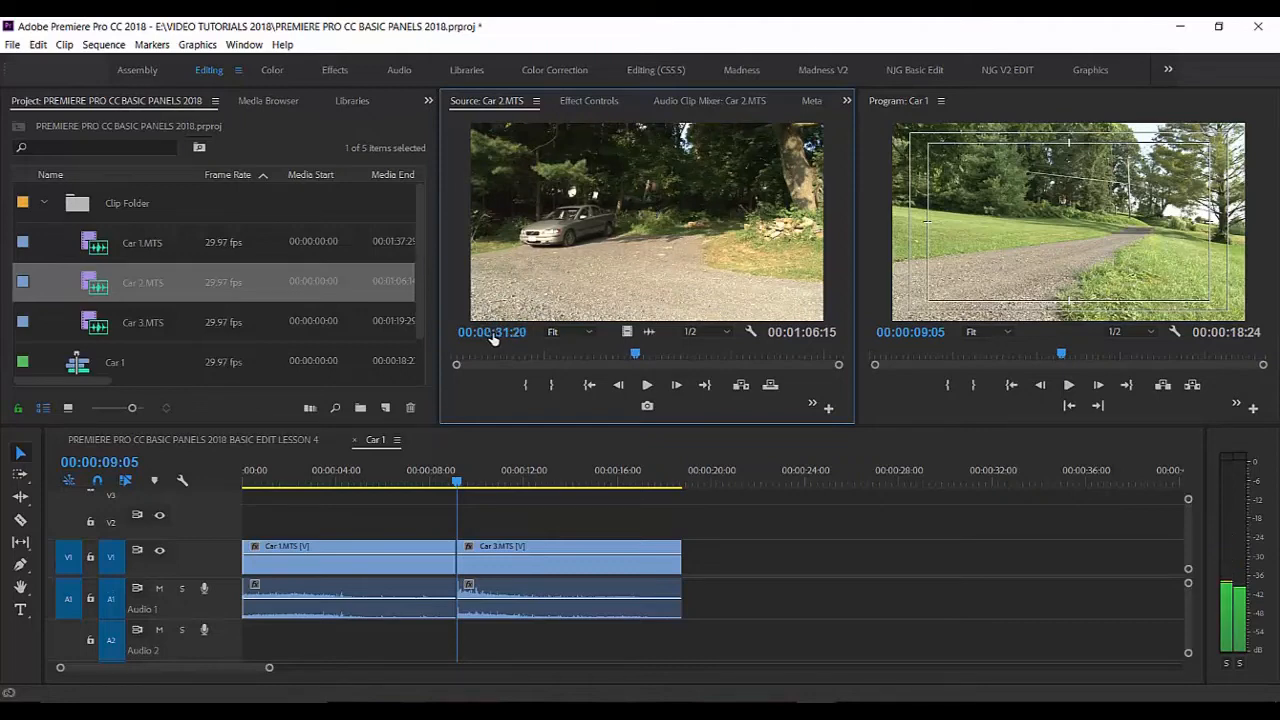
left_click(526, 388)
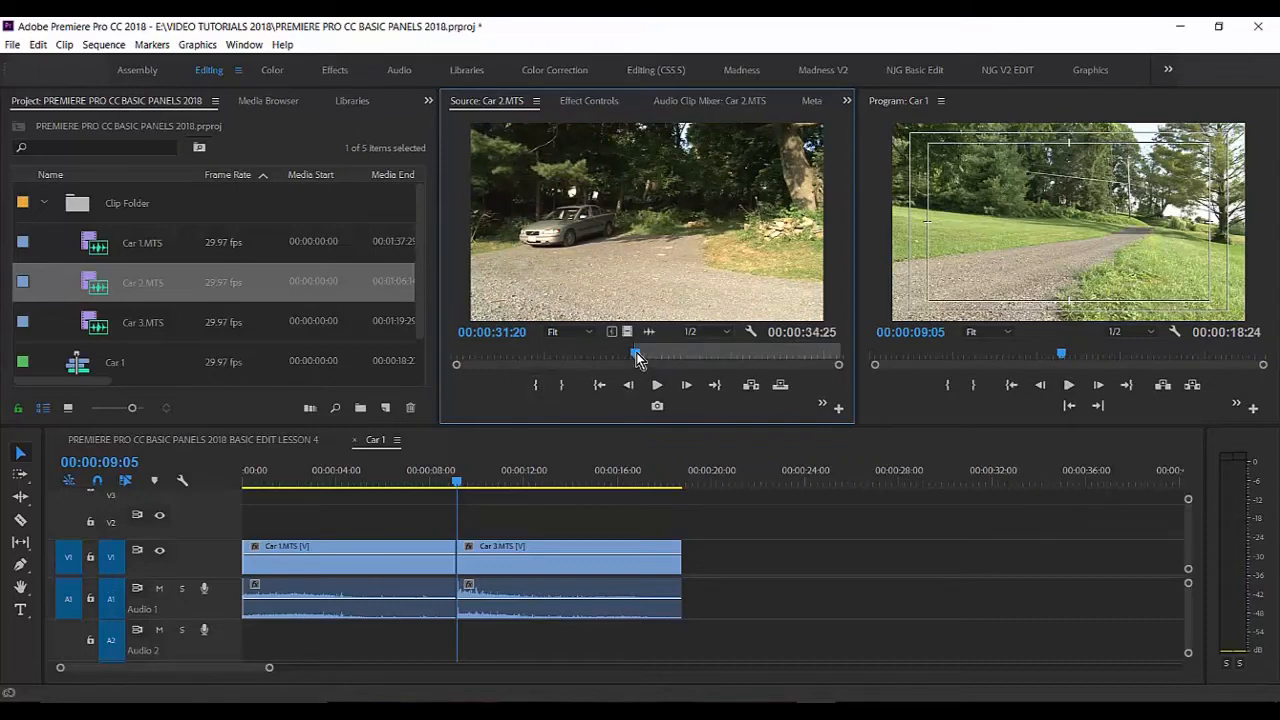
Mark the Car 2 Out point at 00:00:36:25 and insert the marked section between Car 1 and Car 3.
left_click_drag(637, 353, 666, 363)
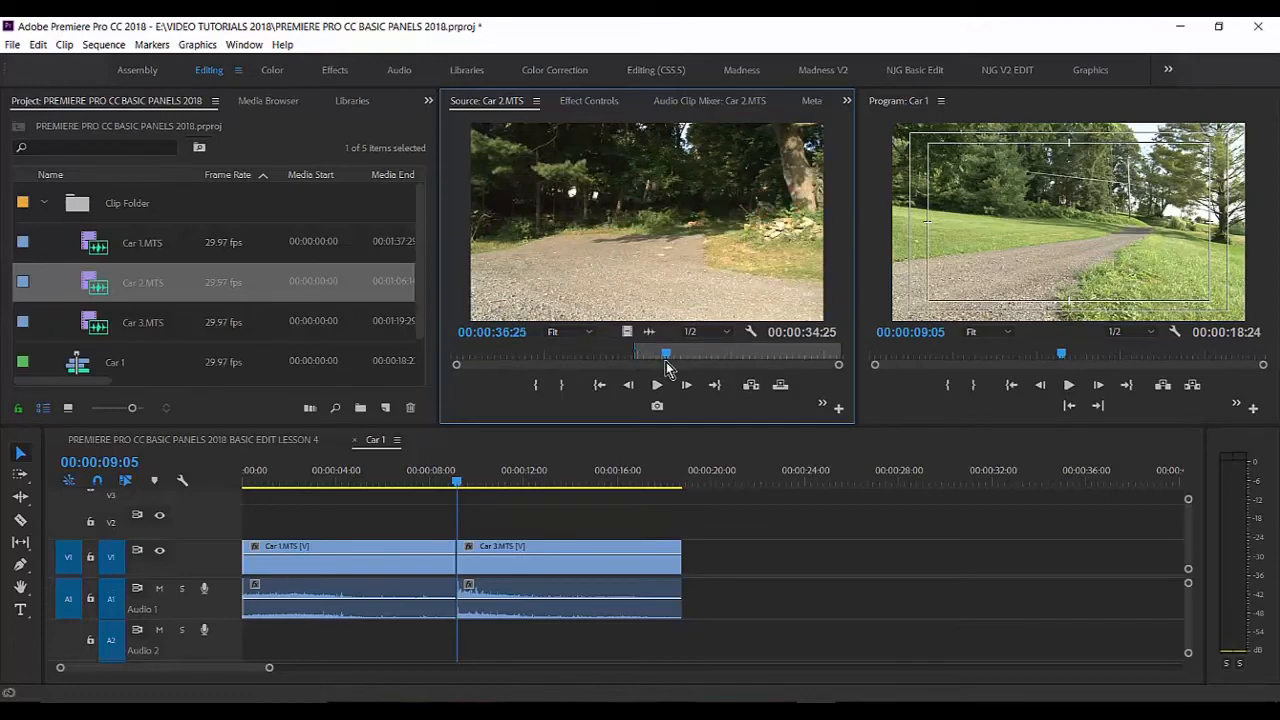
left_click(561, 387)
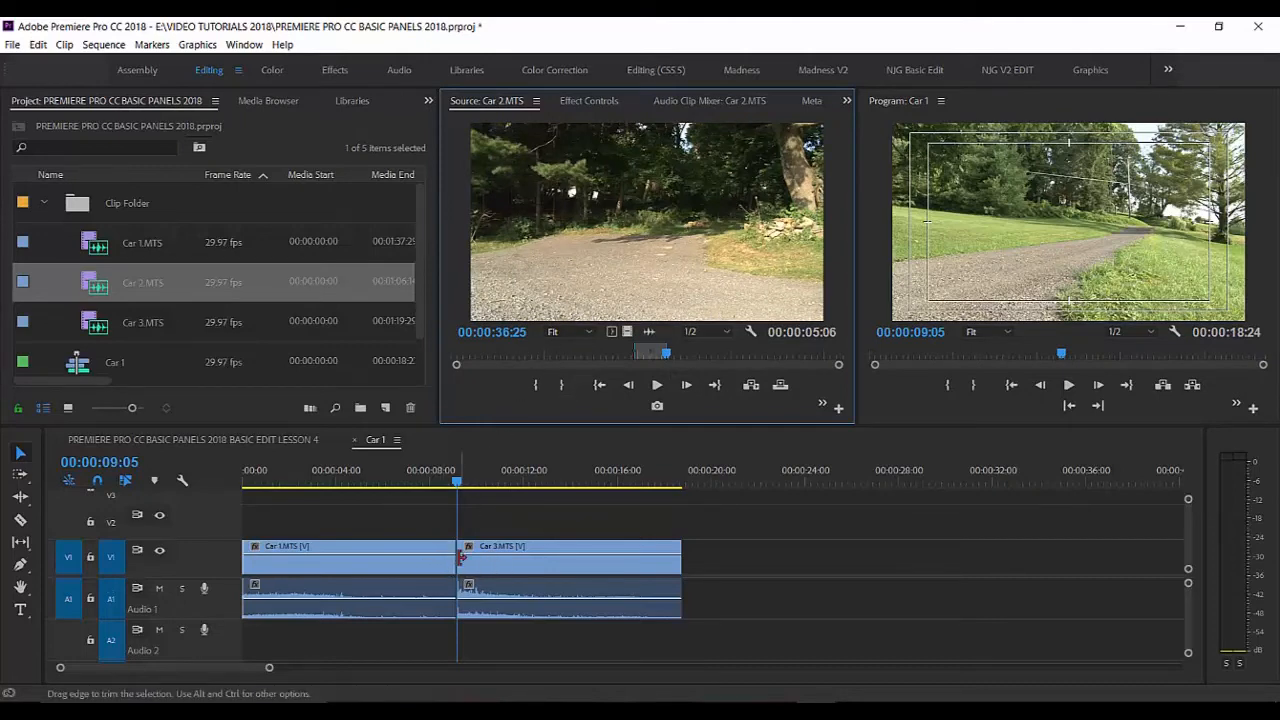
left_click(752, 388)
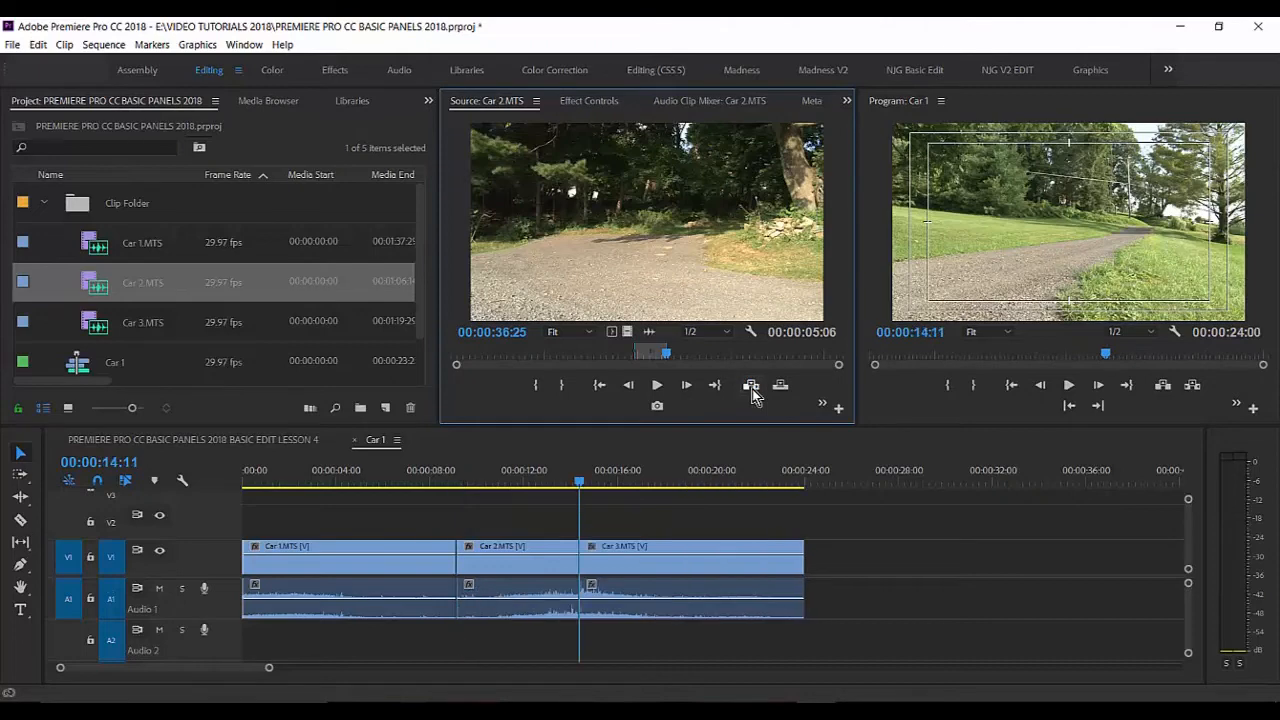
left_click(520, 577)
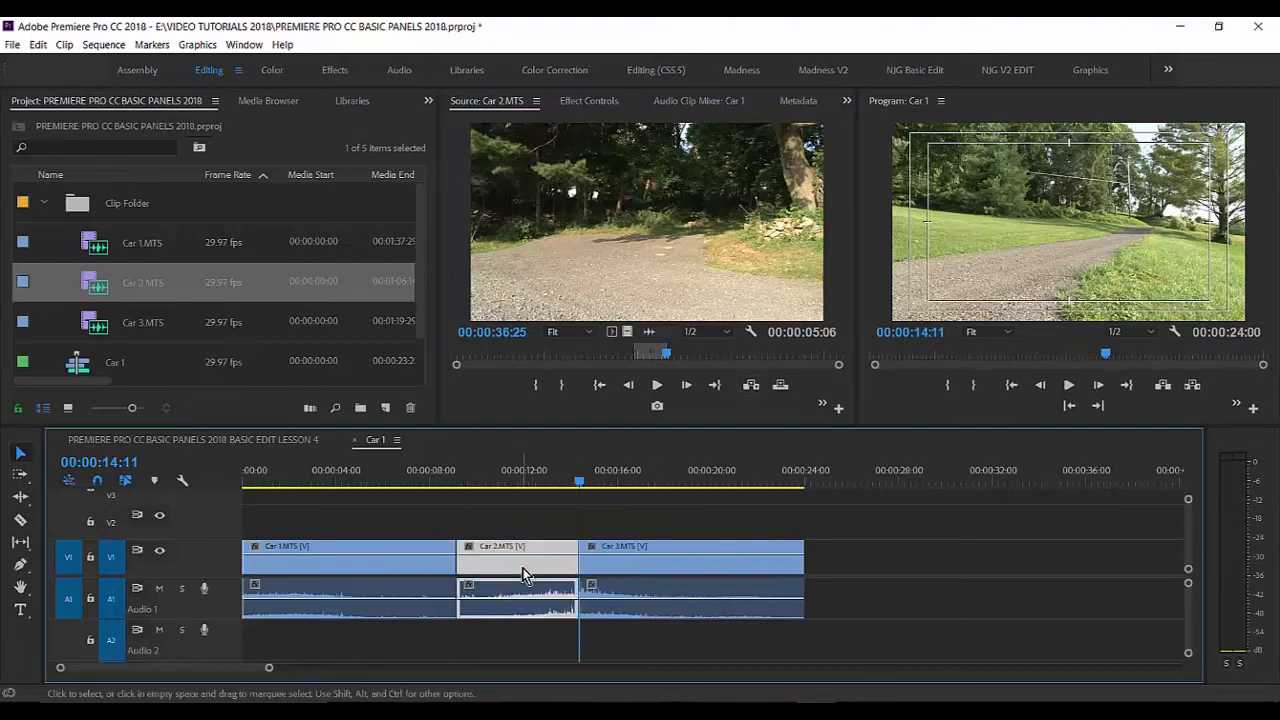
Scrub and play the sequence from the Car 1 clip through Car 2 and Car 3 to review the insert edit.
left_click_drag(550, 480, 385, 496)
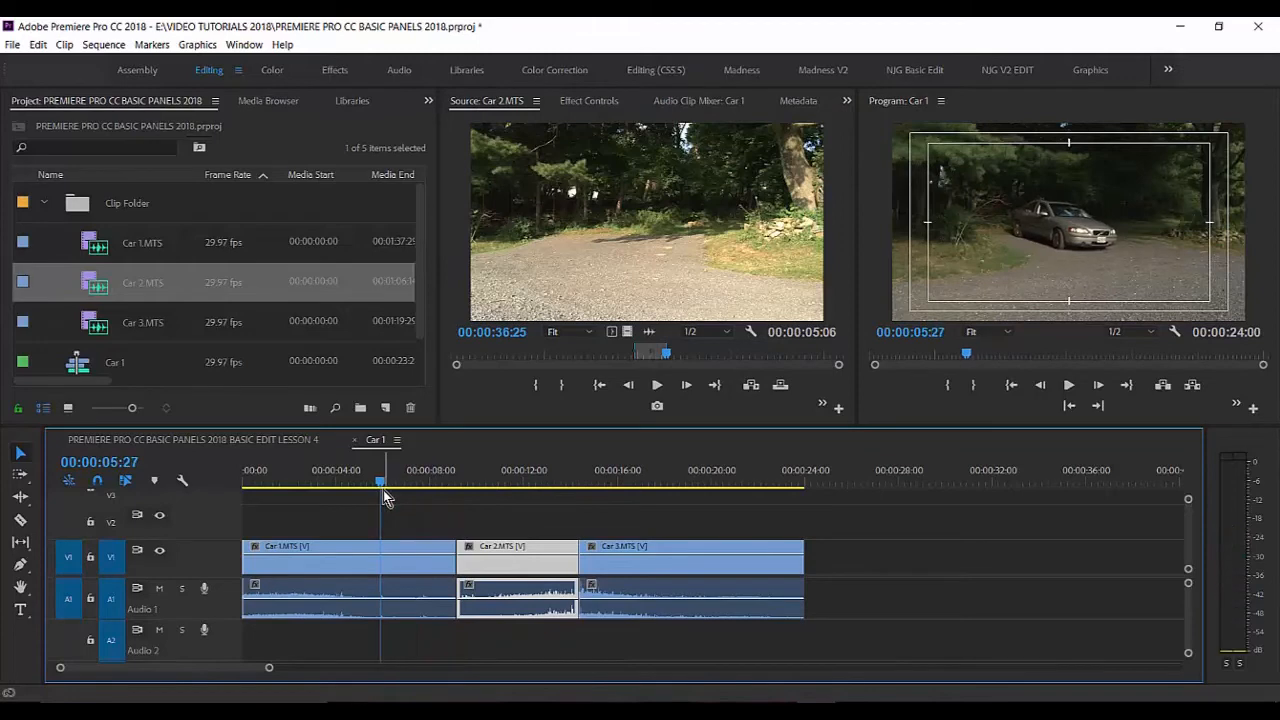
left_click(355, 480)
left_click(386, 517)
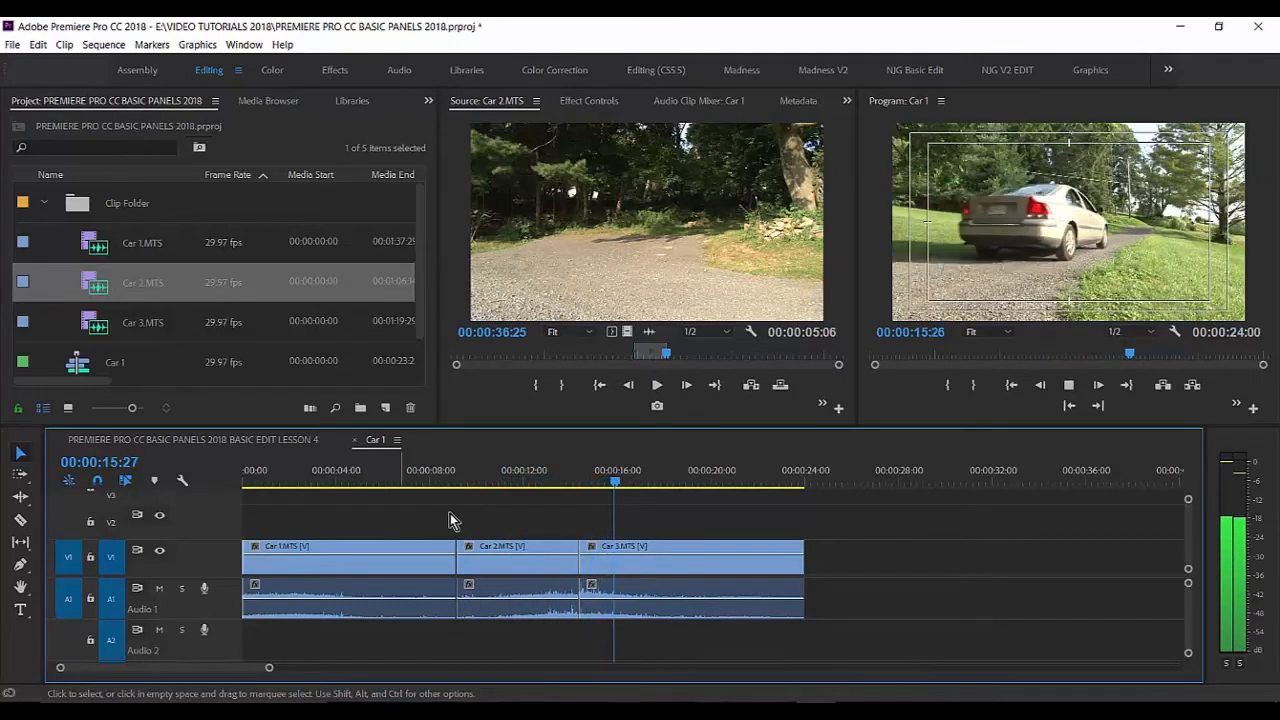
left_click(616, 484)
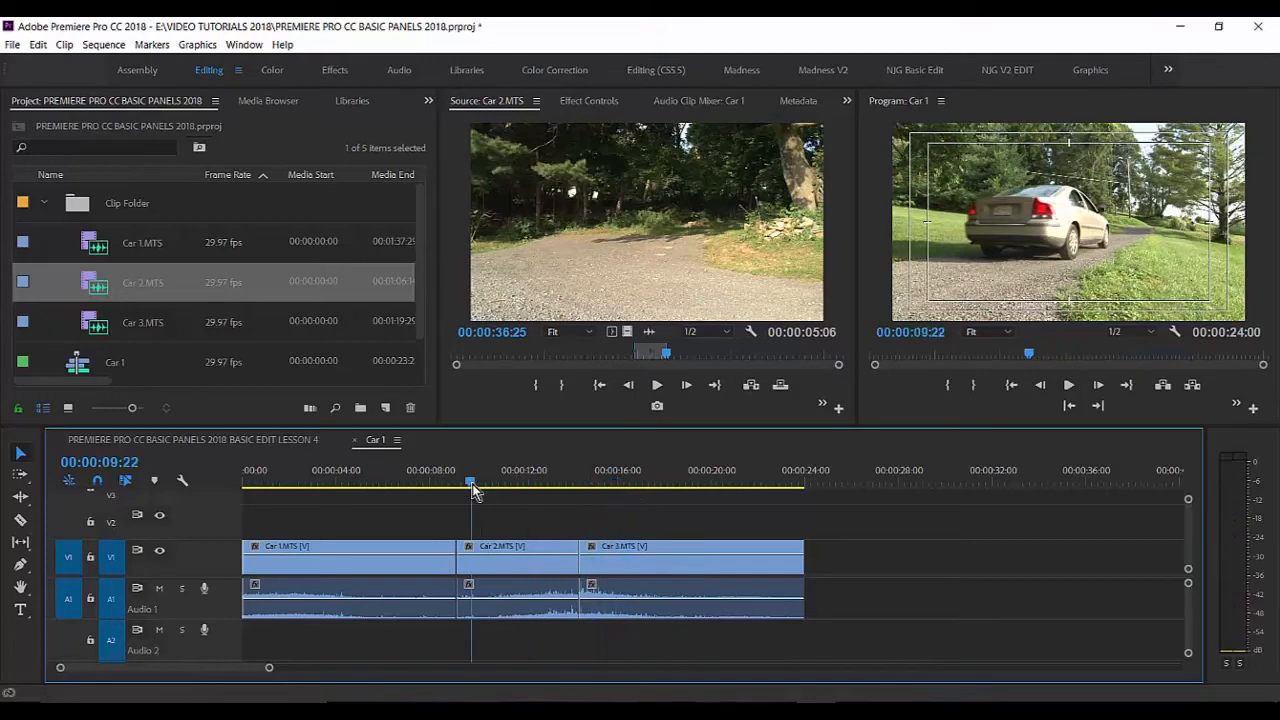
left_click_drag(472, 484, 396, 481)
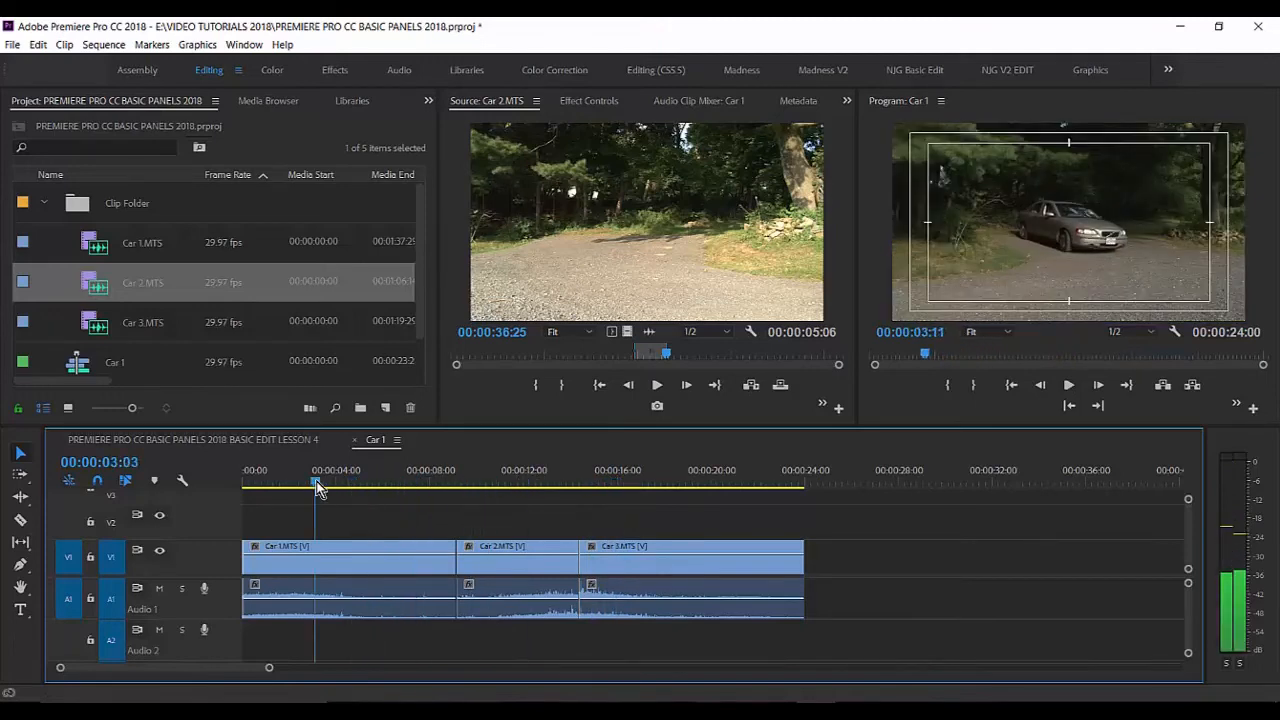
left_click_drag(316, 484, 235, 500)
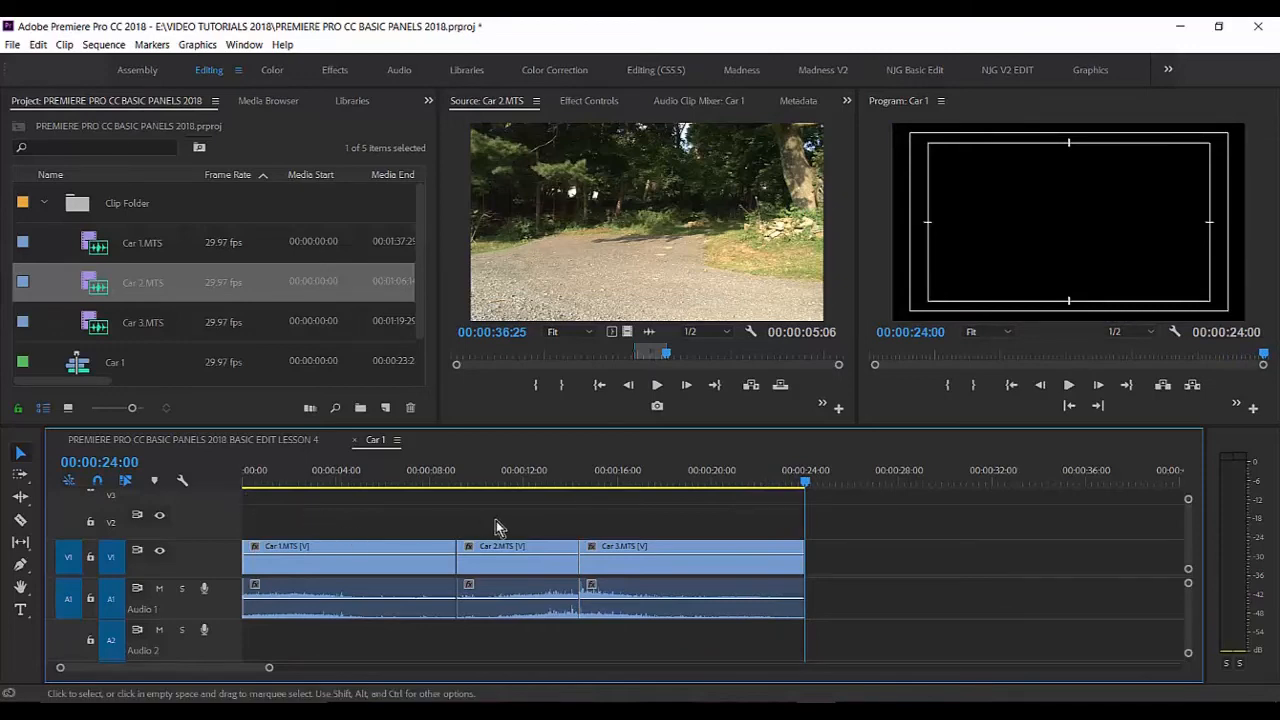
Undo the insert and overwrite the marked Car 2 section onto the timeline at 00:00:09:05 instead, playing back the cuts.
key("ctrl+z")
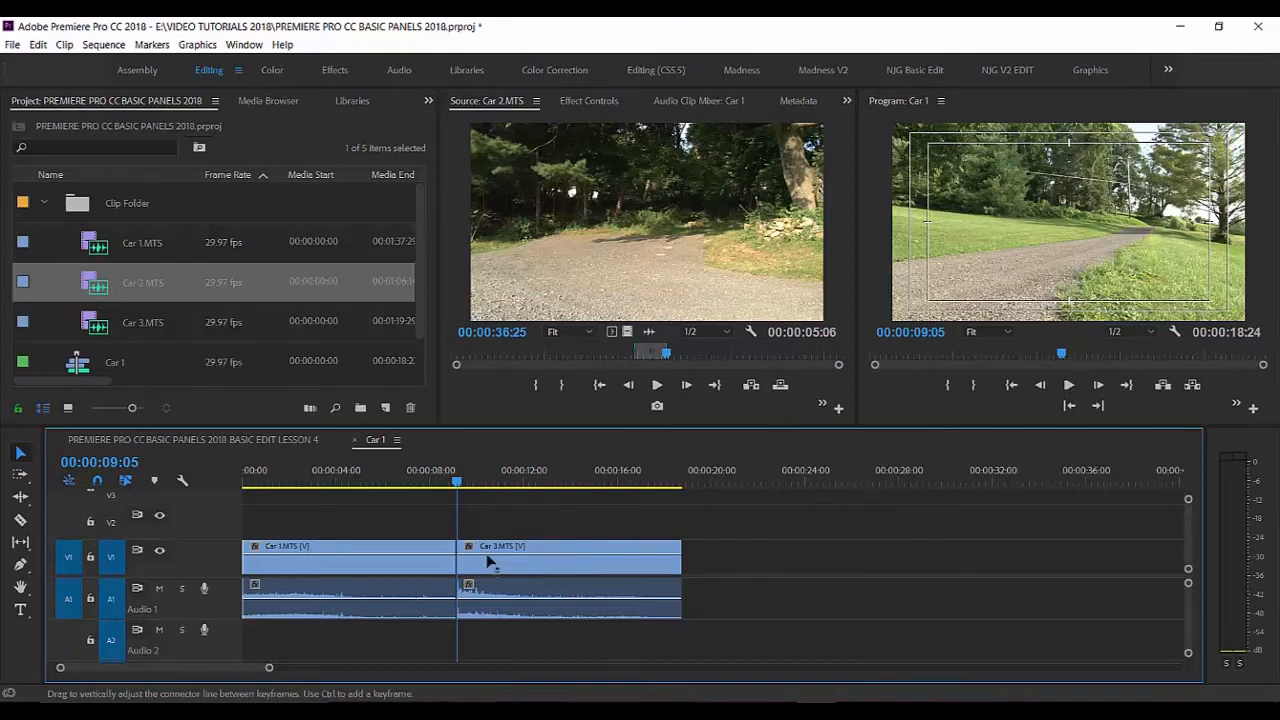
left_click(781, 388)
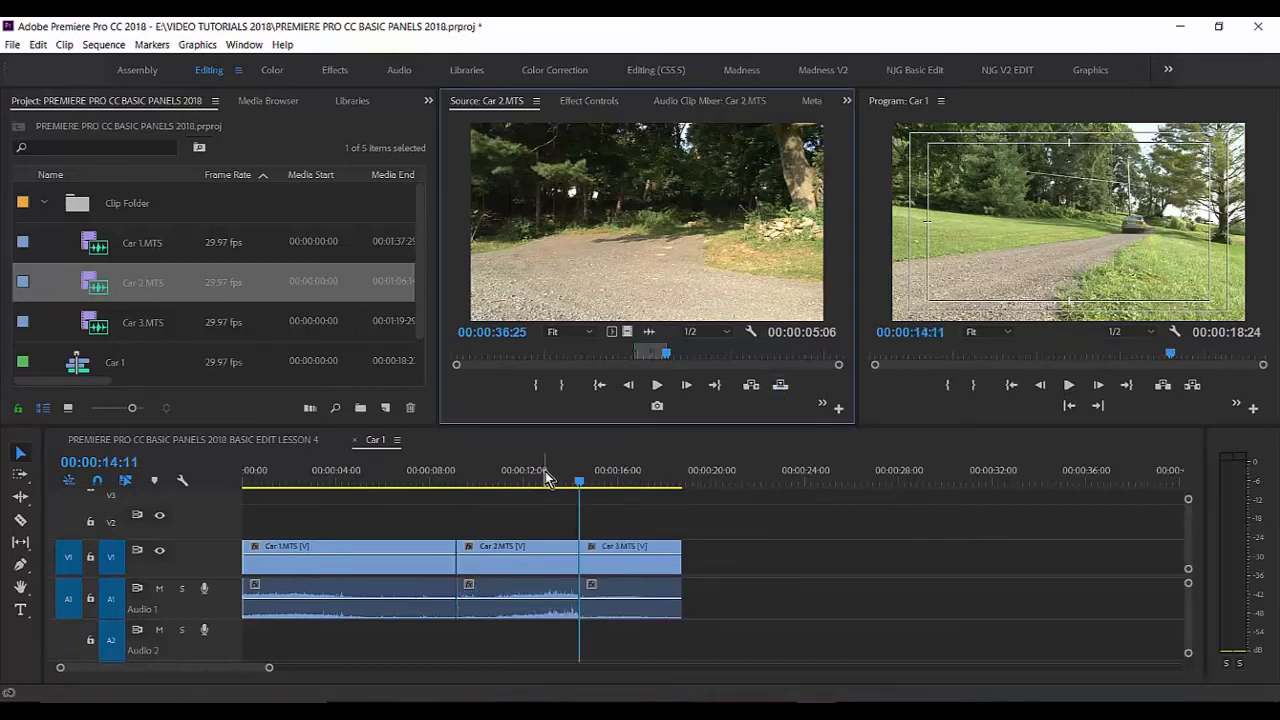
left_click_drag(545, 480, 433, 488)
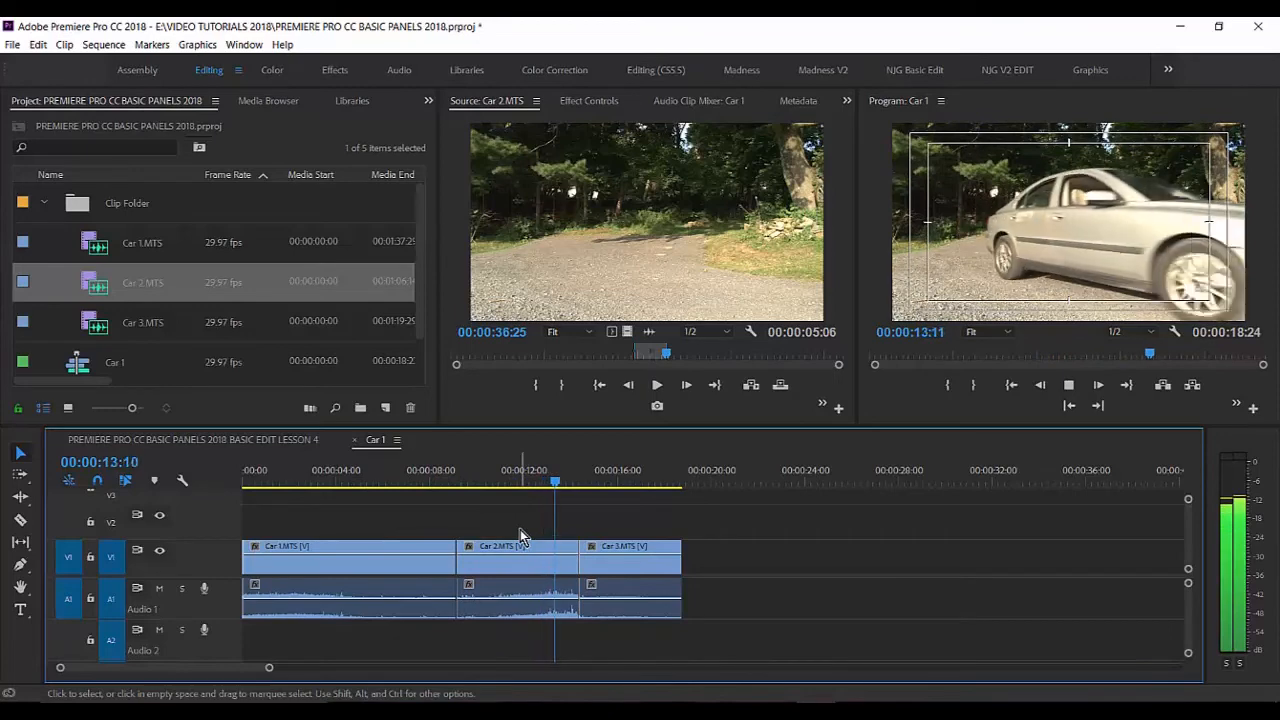
key("space")
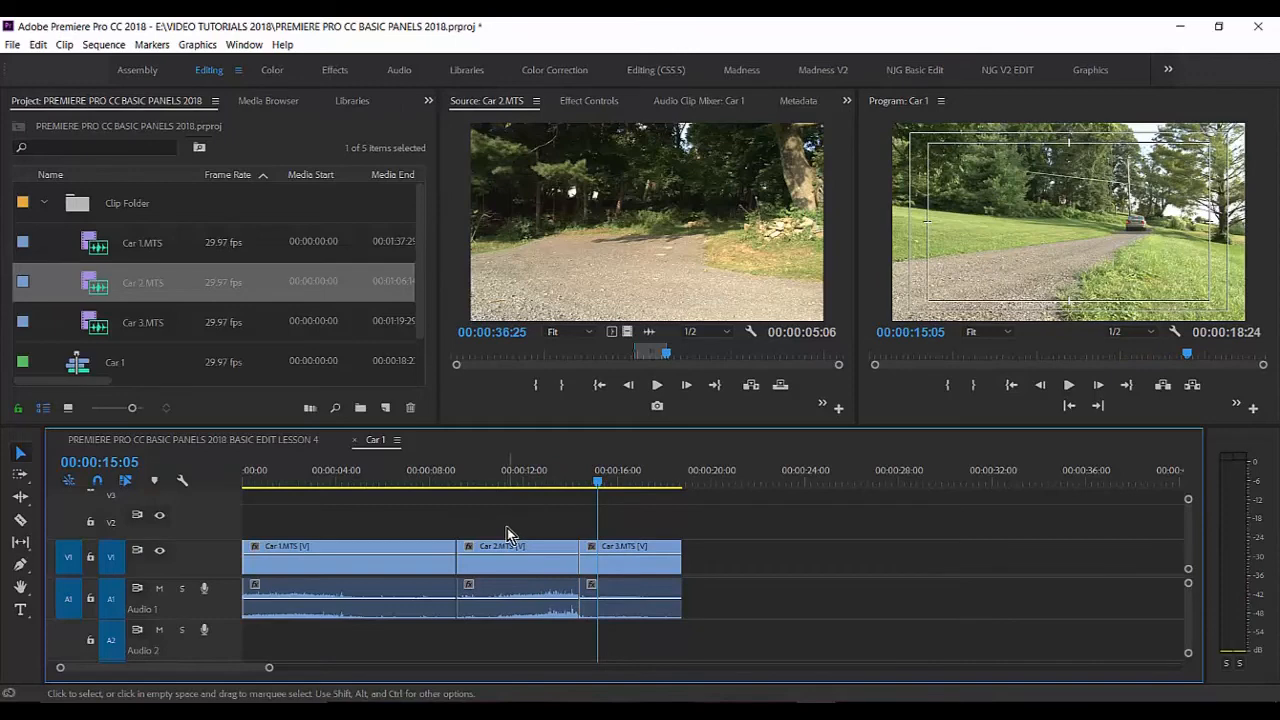
Undo the overwrite edit and the In and Out points marked on Car 2.MTS.
key("ctrl+z")
key("ctrl+z")
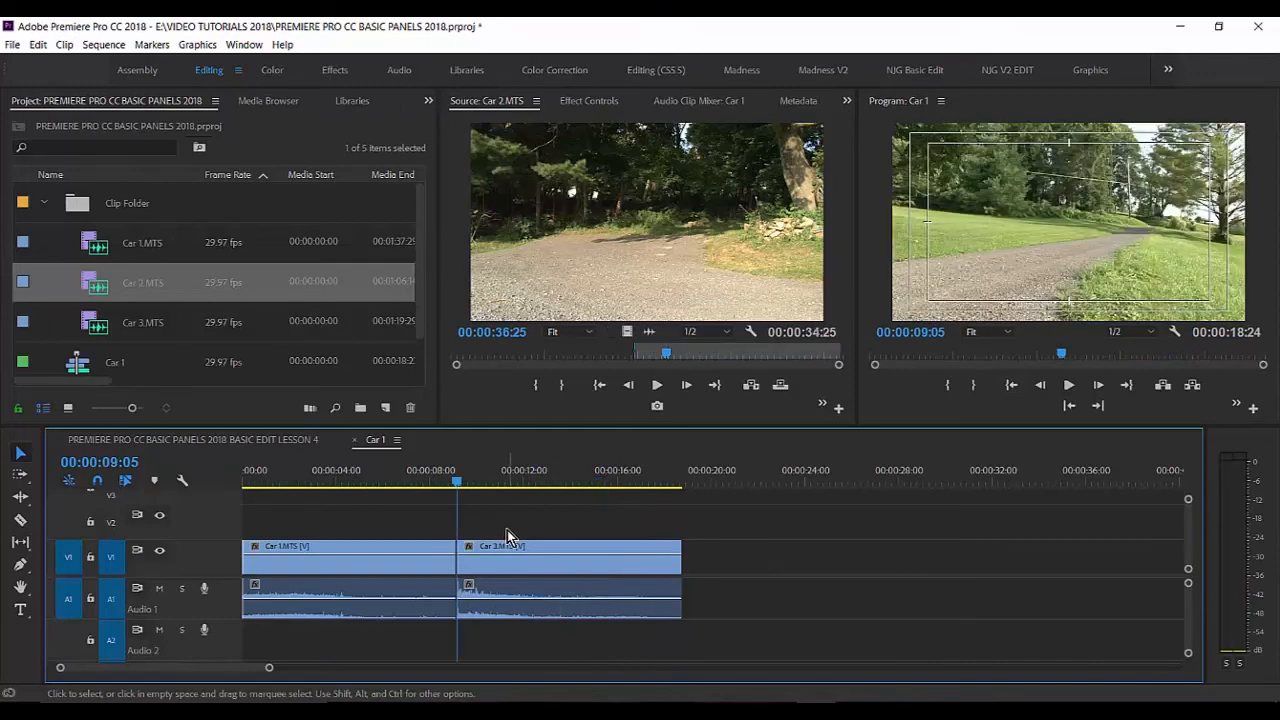
key("ctrl+z")
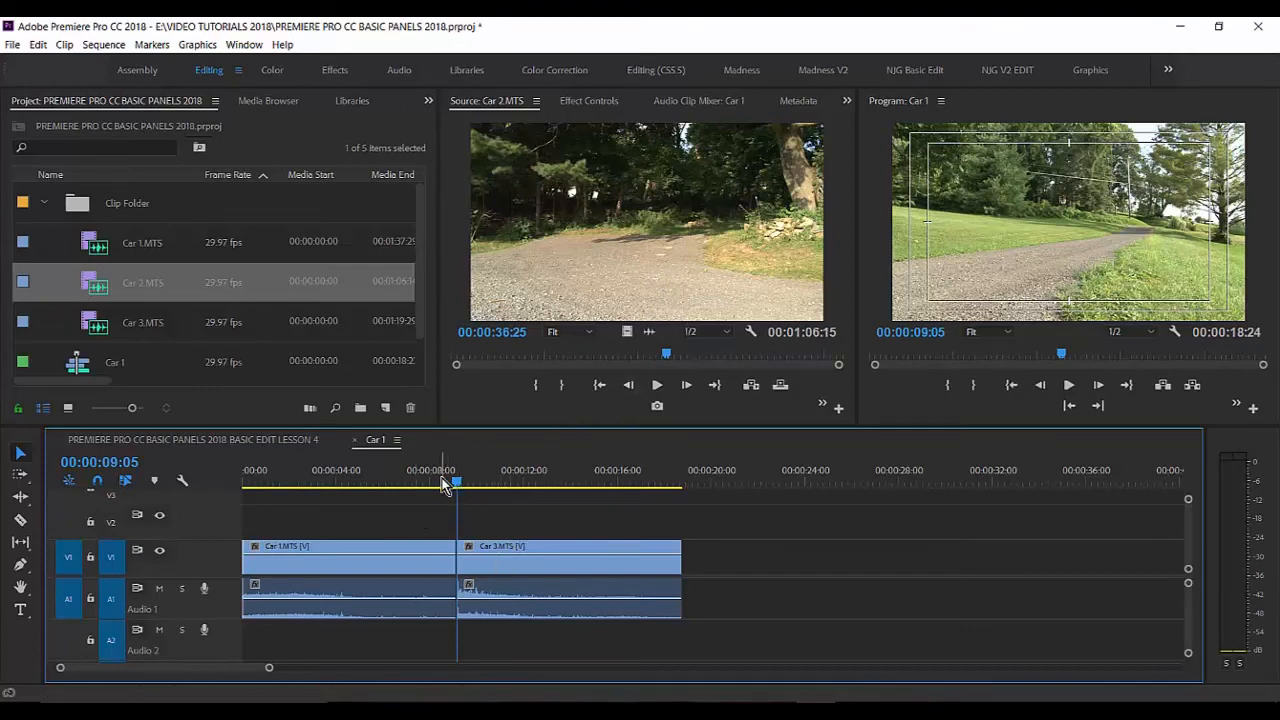
Set the timeline playhead on the Car 1 and Car 3 cut and mark an In point on Car 2.MTS at 00:00:32:02.
left_click_drag(442, 478, 476, 488)
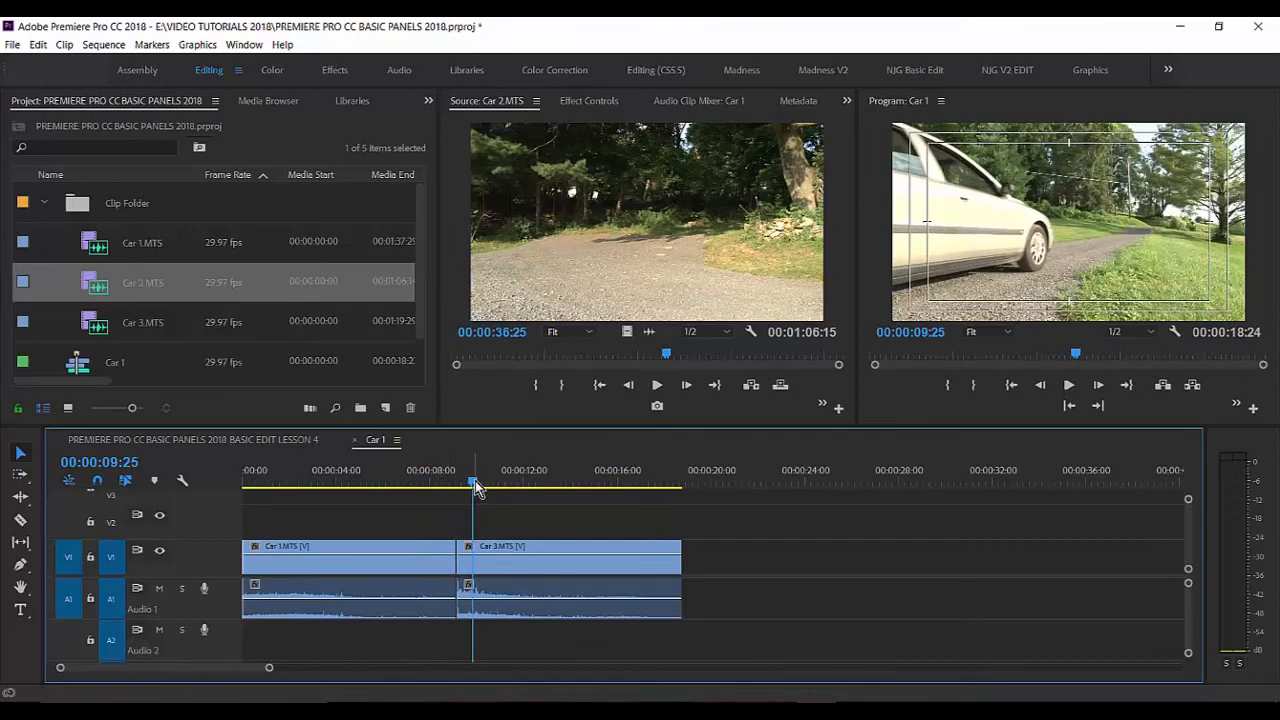
left_click(1069, 408)
left_click_drag(670, 356, 640, 357)
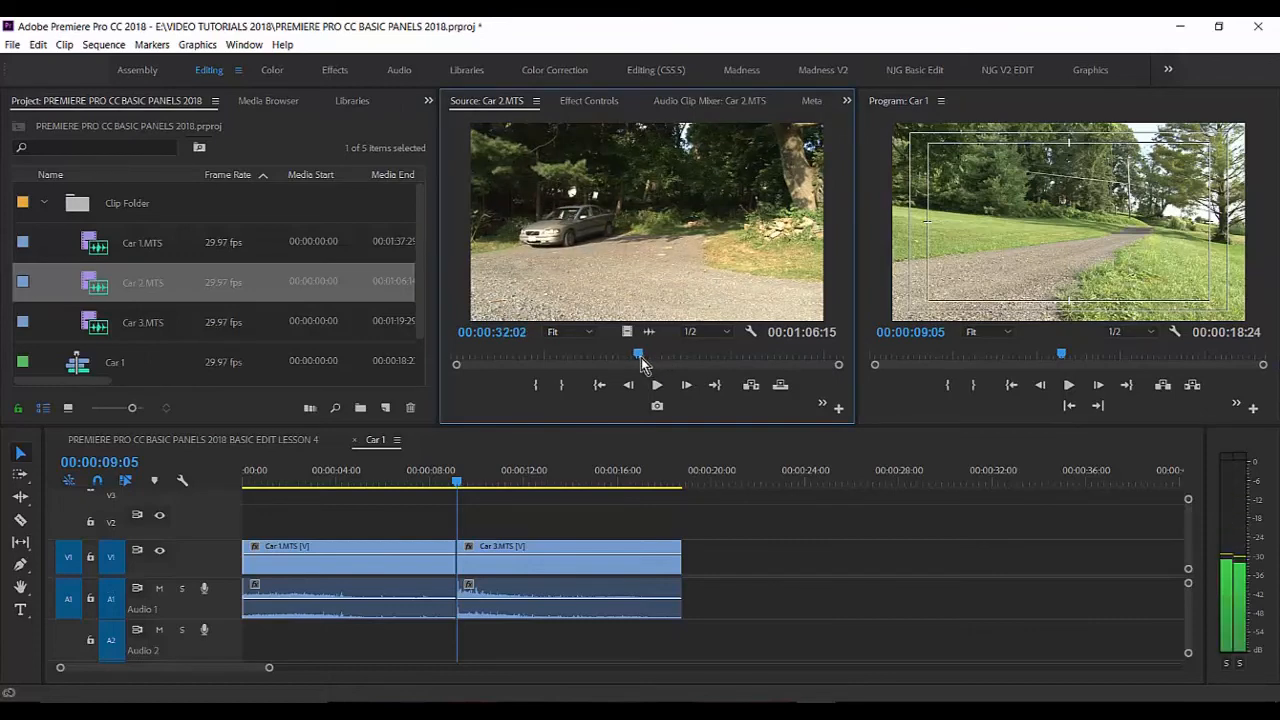
left_click(544, 388)
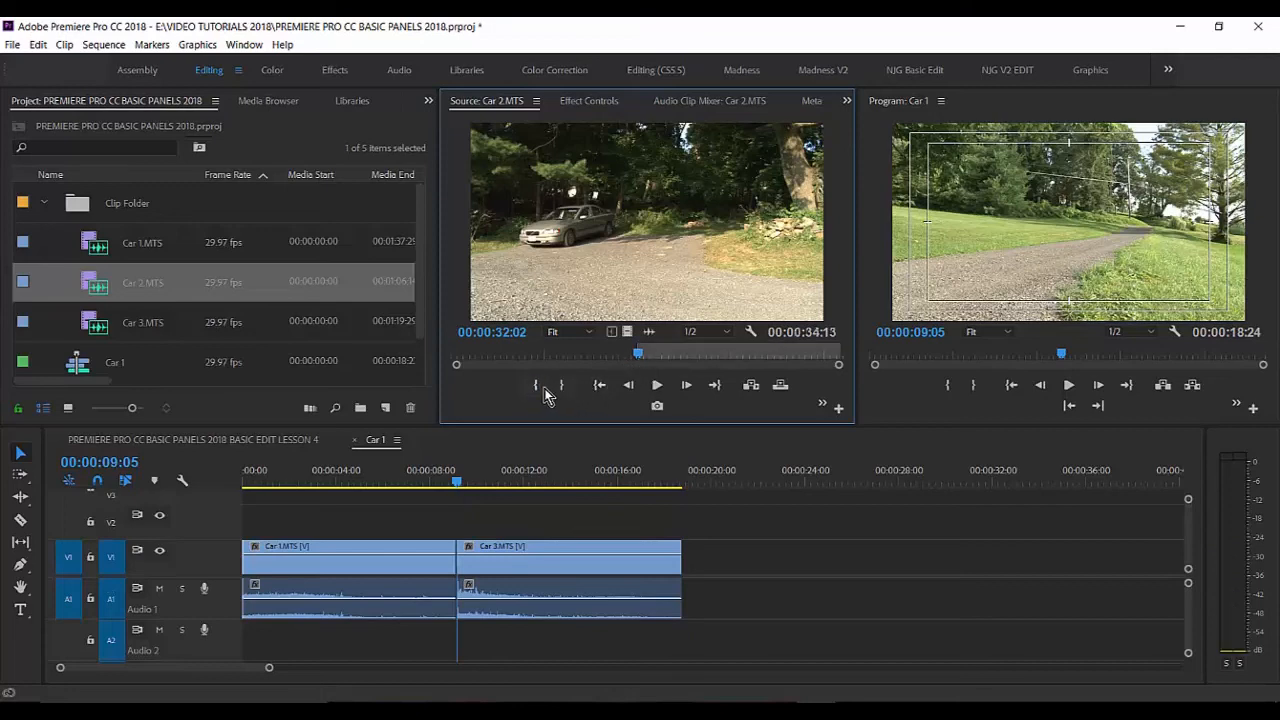
Mark the Car 2.MTS Out point at 00:00:36:24 and insert the marked section between Car 1 and Car 3.
left_click_drag(640, 357, 664, 363)
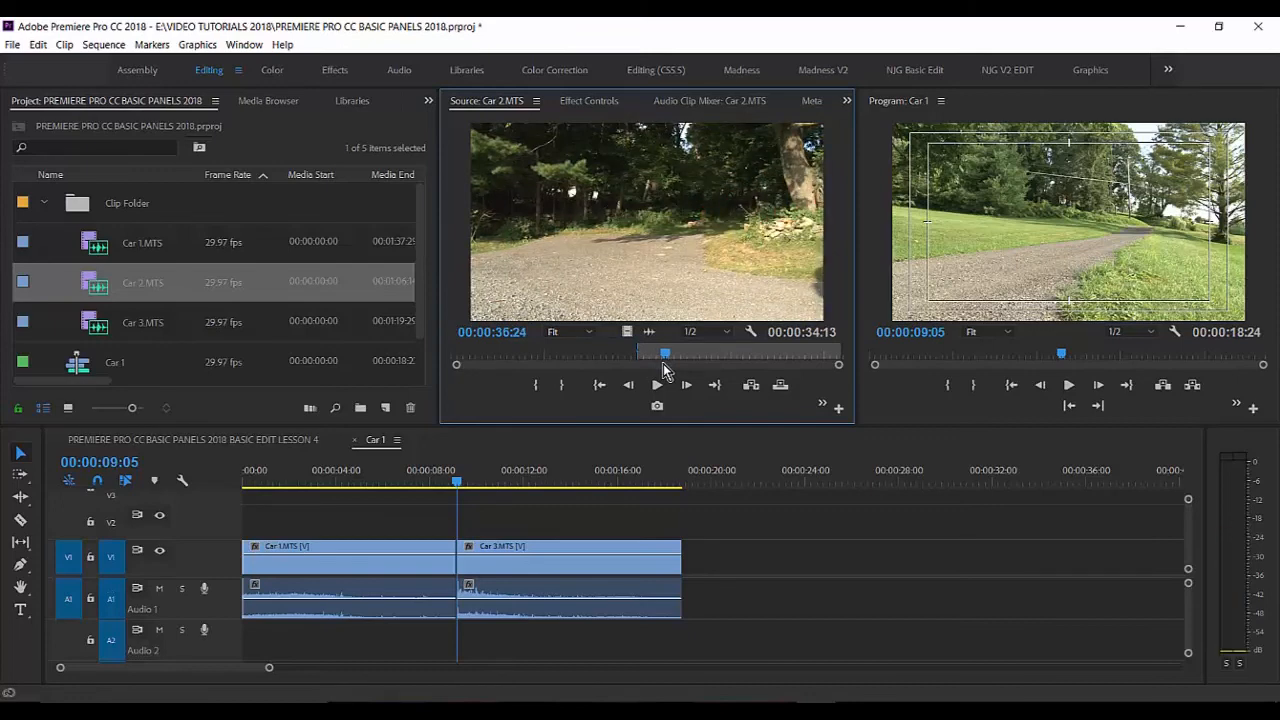
key("o")
left_click(751, 388)
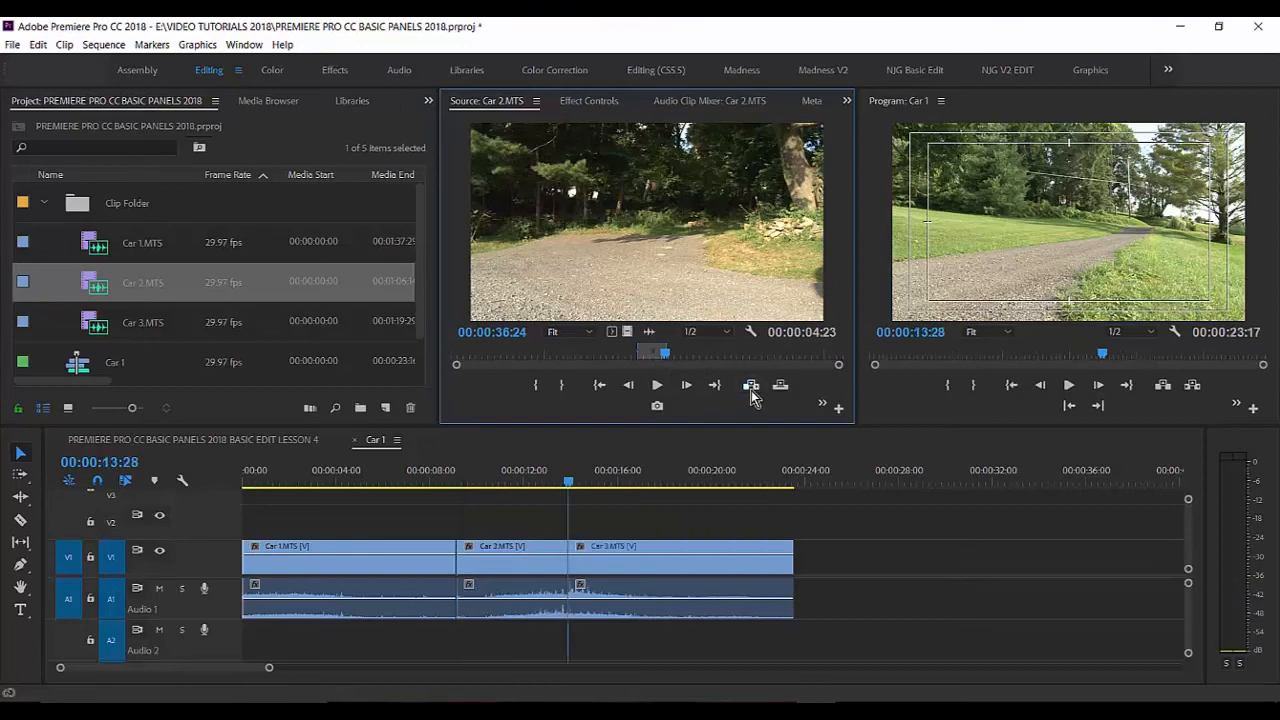
Play the sequence from the end of Car 1 through Car 2 into Car 3 to check the new cuts.
left_click(446, 484)
left_click_drag(441, 482, 416, 487)
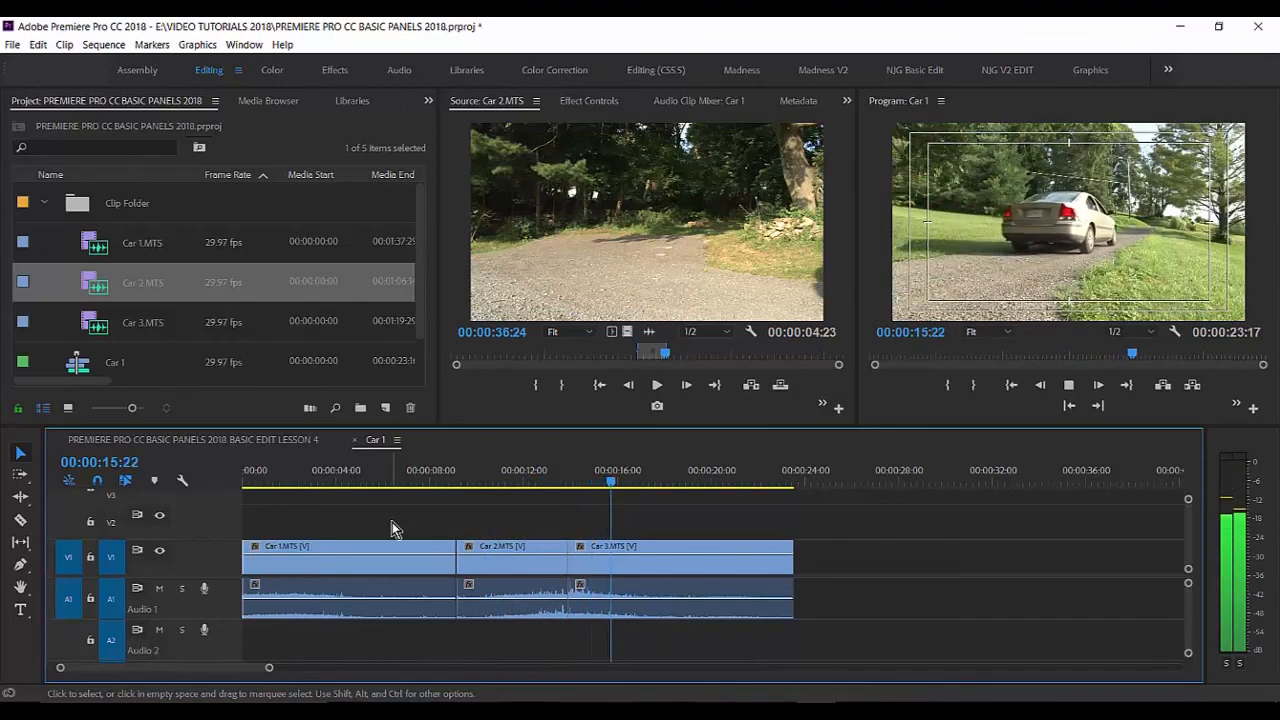
key("space")
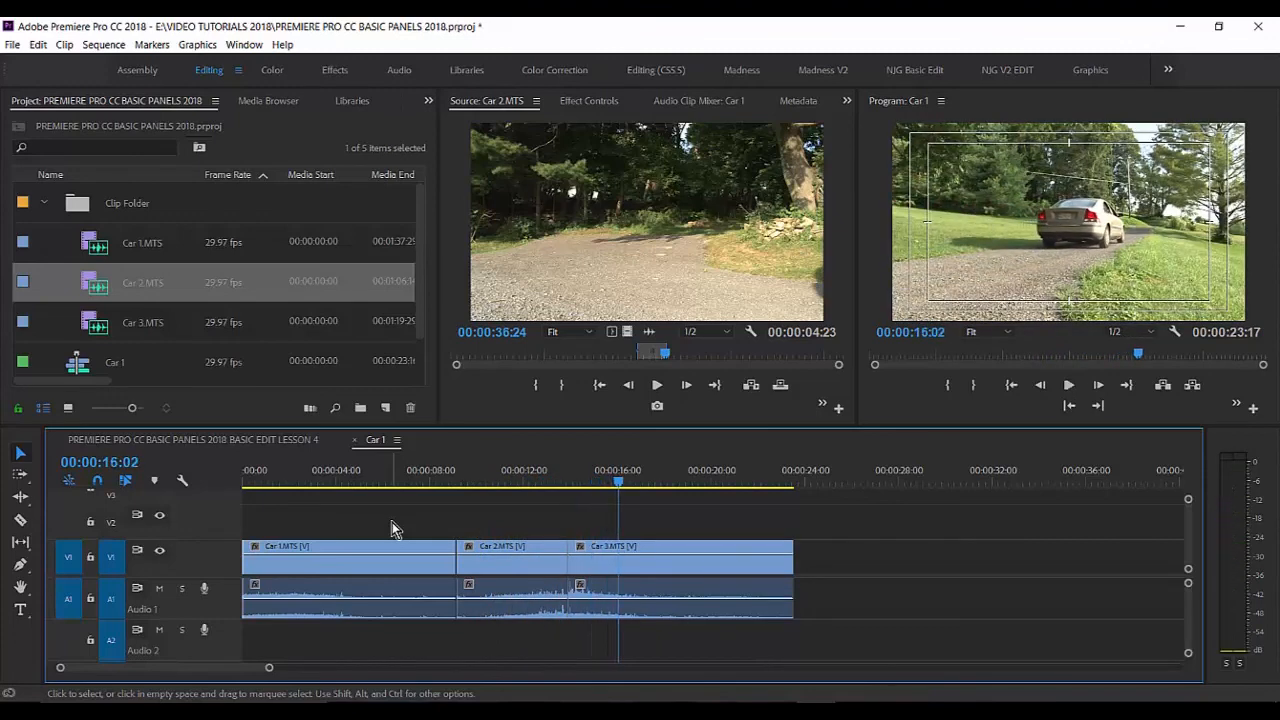